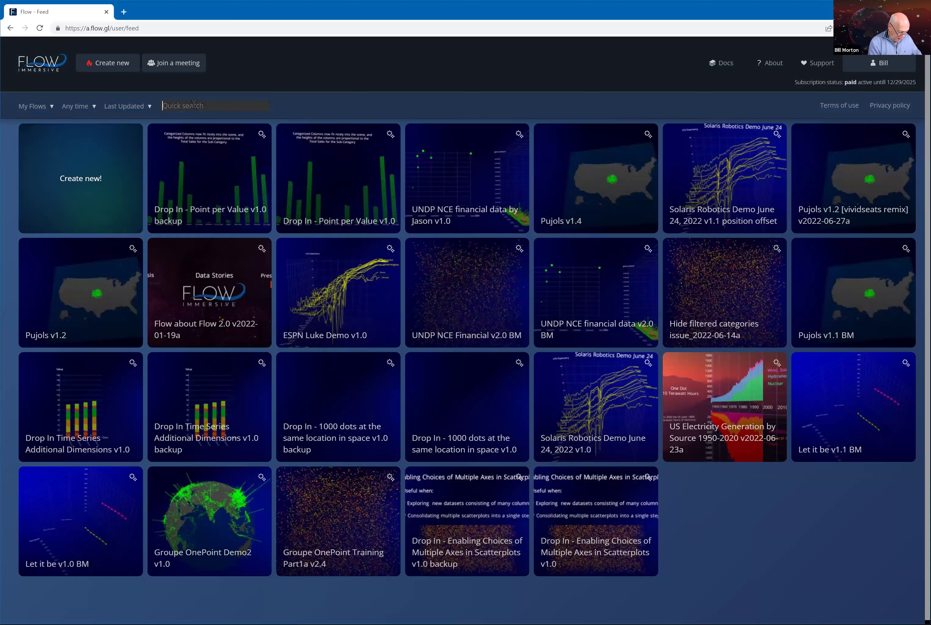
- Filter the flow feed by entering 'drop in' in the Quick search box
type("drop in")
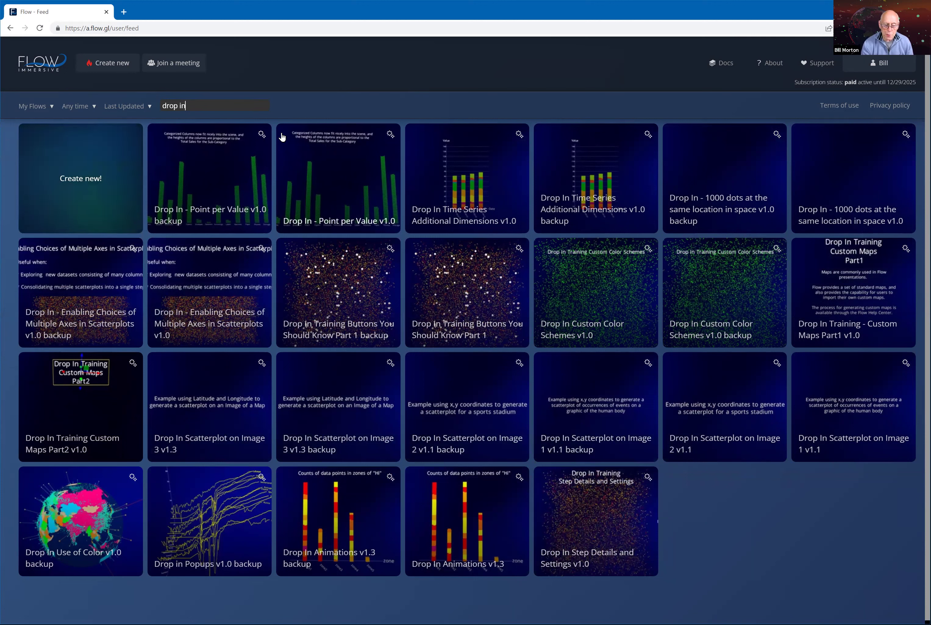
- Open 'Drop In - Point per Value v1.0 backup' for editing from its gear menu
left_click(261, 134)
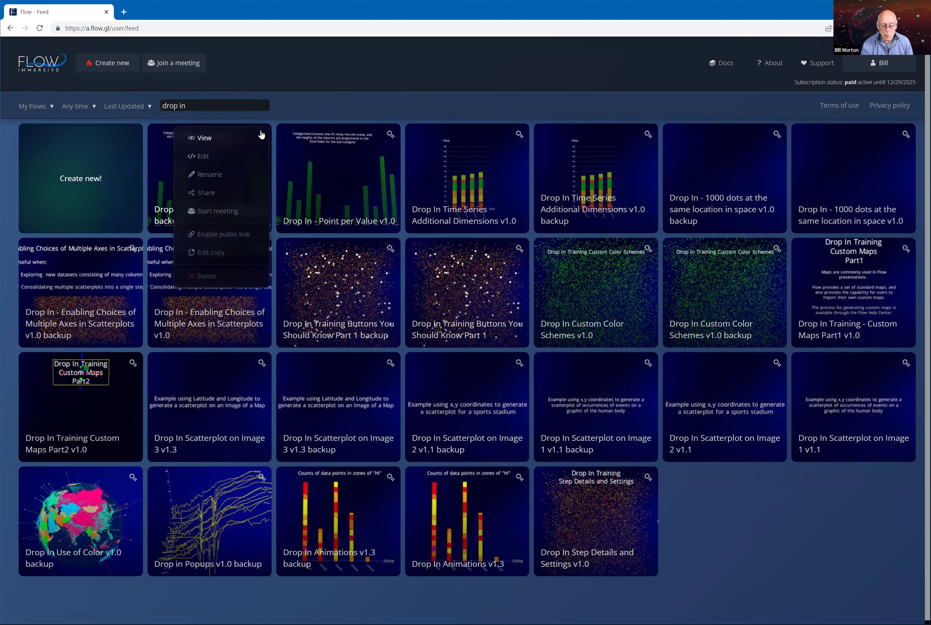
left_click(203, 155)
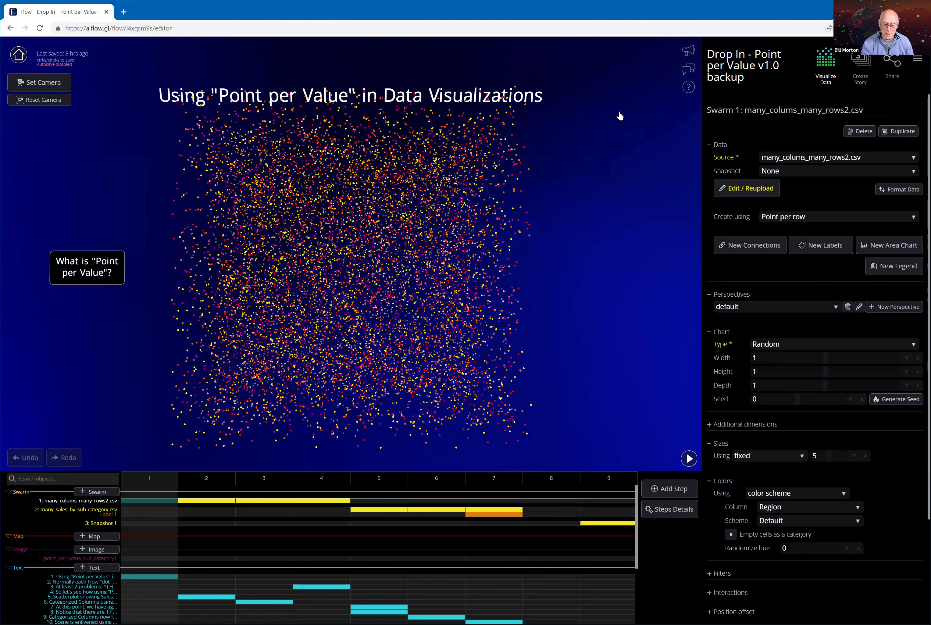
left_click(746, 183)
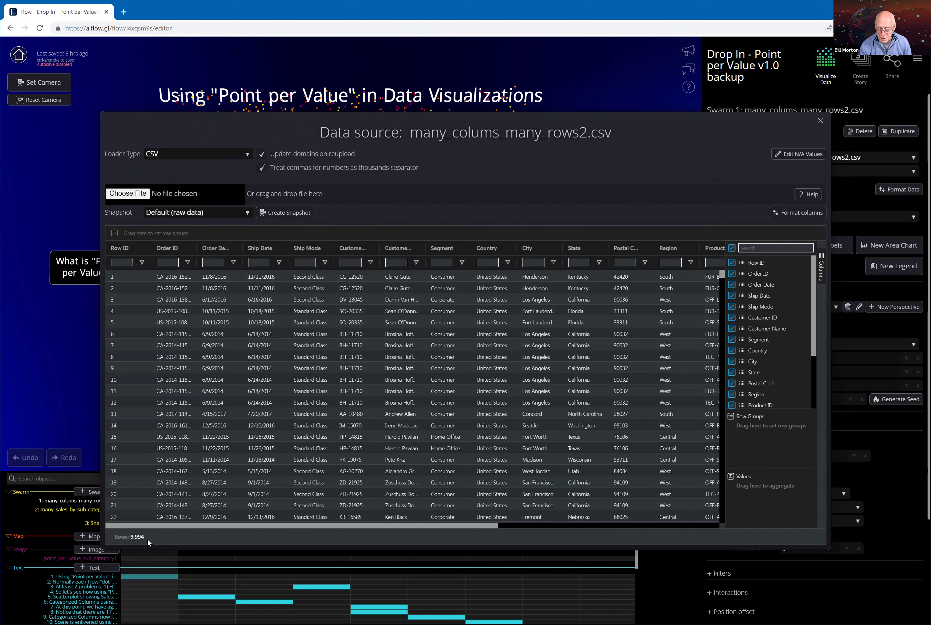
left_click_drag(366, 529, 288, 524)
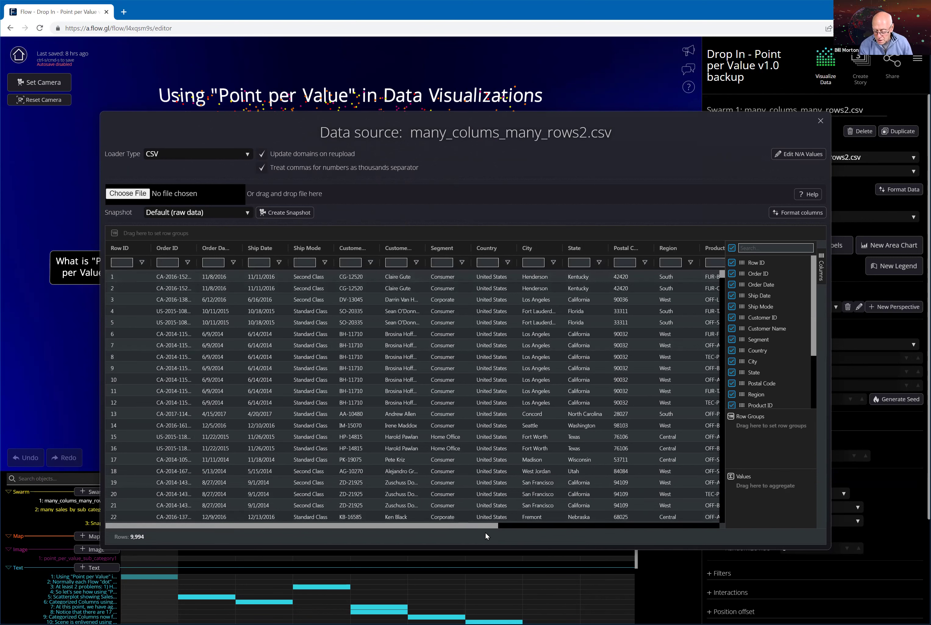
scroll(527, 526, "right", 1)
scroll(641, 538, "right", 5)
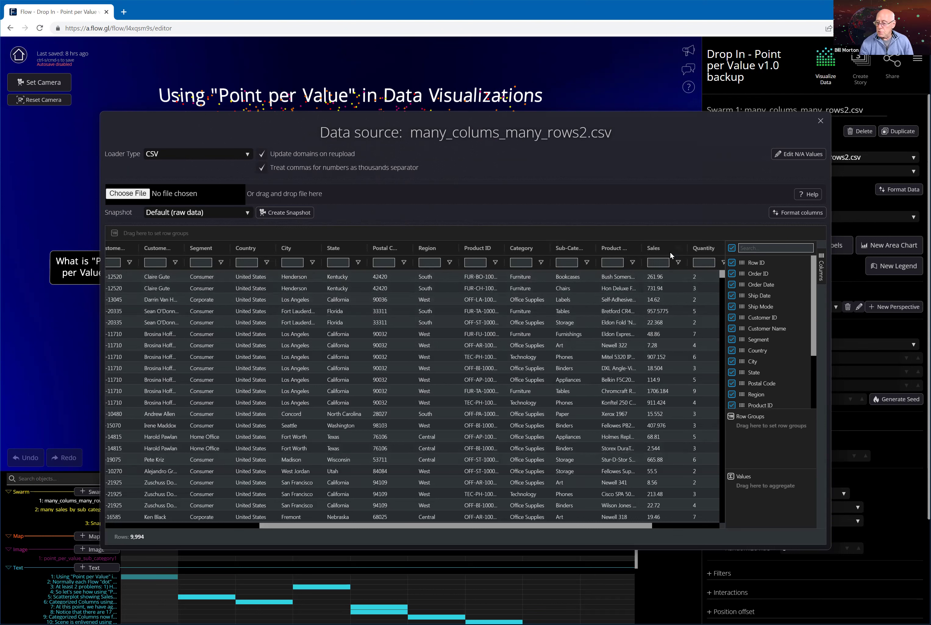
left_click(820, 121)
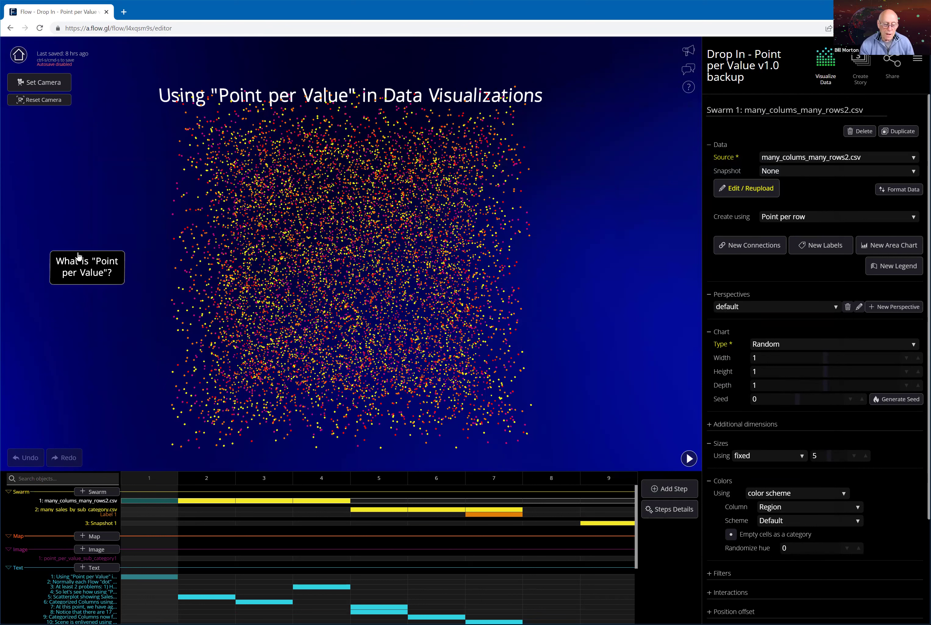
- Run the 'What is "Point per Value"?' button action to show the explanatory slide
left_click(76, 263)
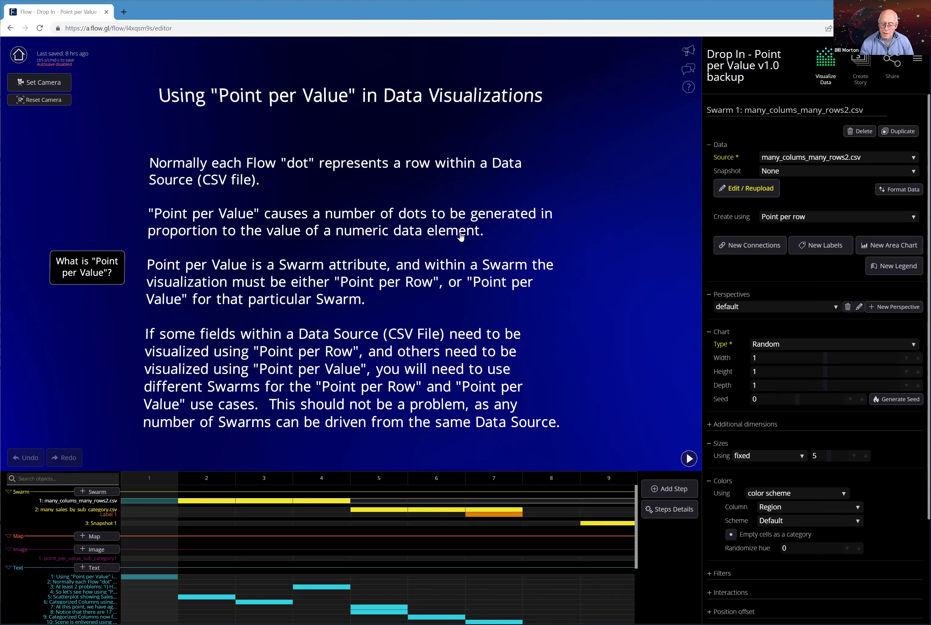
- Select the explanatory paragraph, then advance to the Sales by Sub-Category by Ship Date scatterplot
left_click(271, 221)
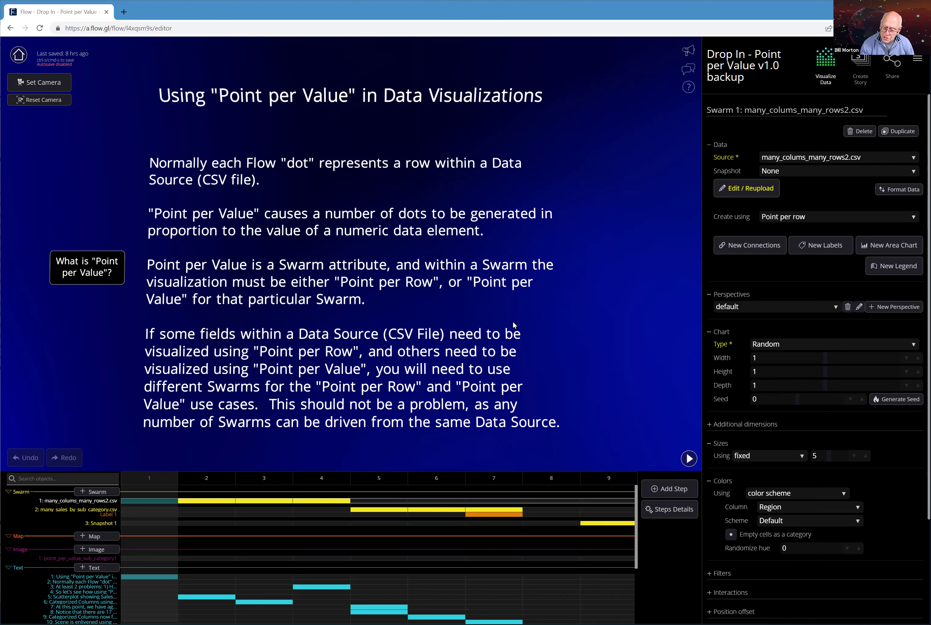
left_click(418, 389)
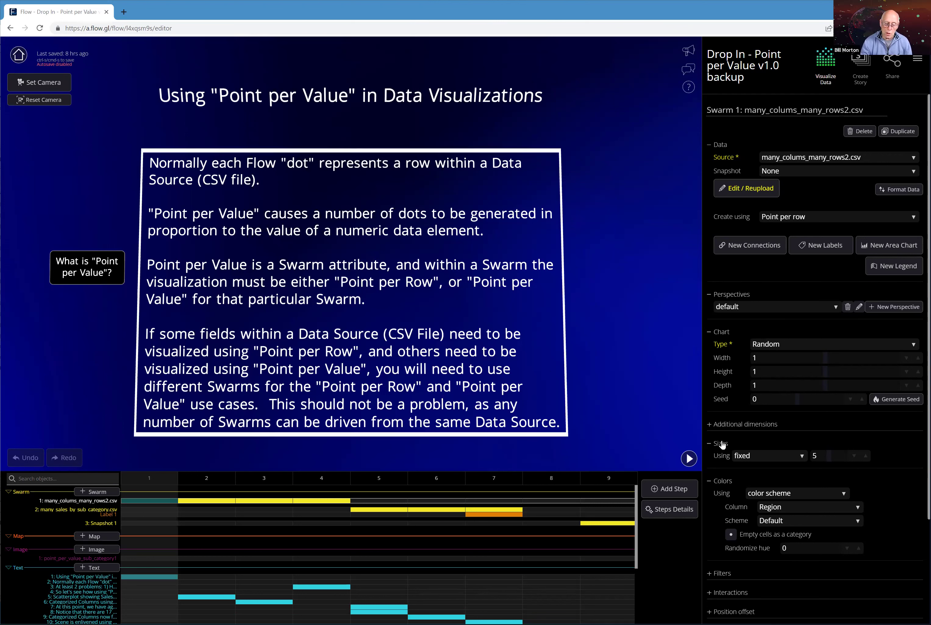
left_click(688, 459)
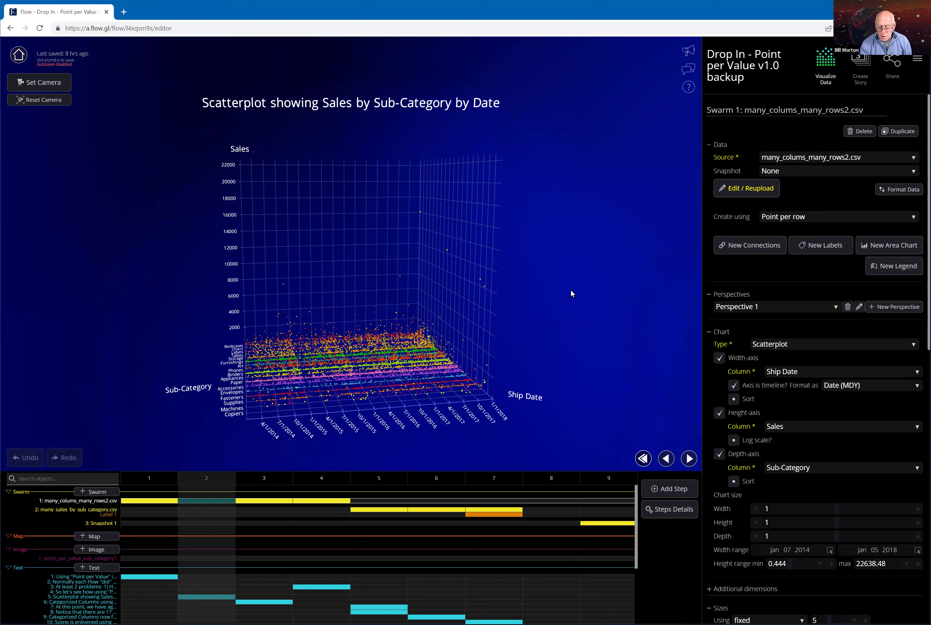
- Rotate the scatterplot, then advance to the Point Per Row categorized Sales by Sub-Category columns
left_click_drag(568, 297, 569, 347)
left_click_drag(304, 360, 229, 362)
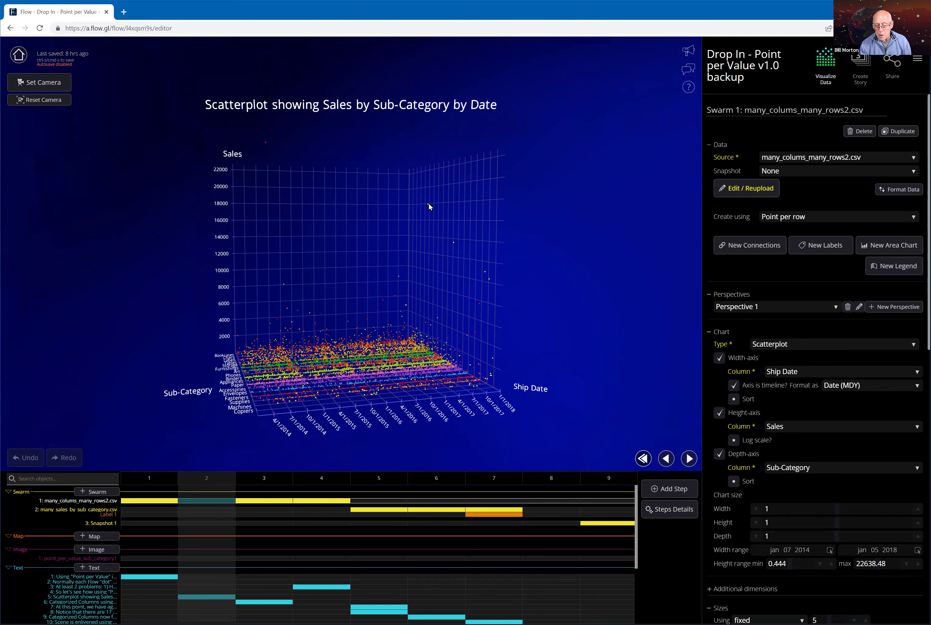
left_click(688, 459)
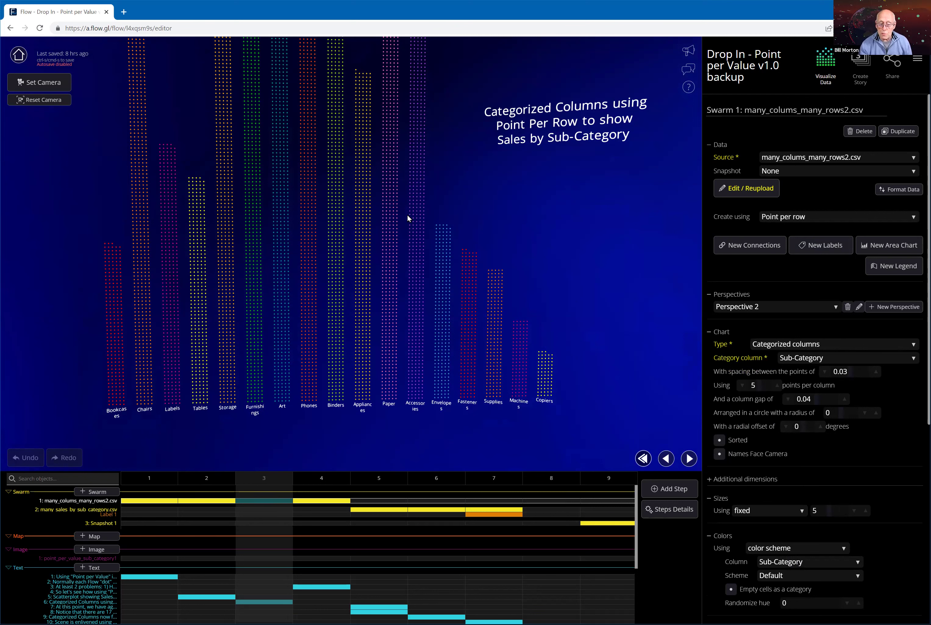
- Review the Categorized Columns title and its spacing, column gap and radius values
left_click(549, 130)
left_click(680, 491)
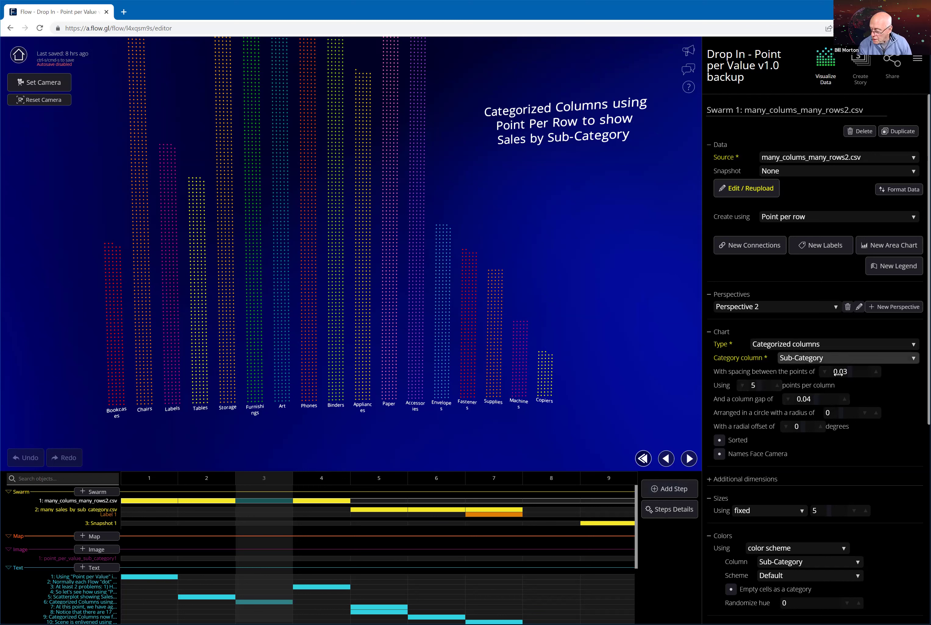
key("Tab")
key("Tab")
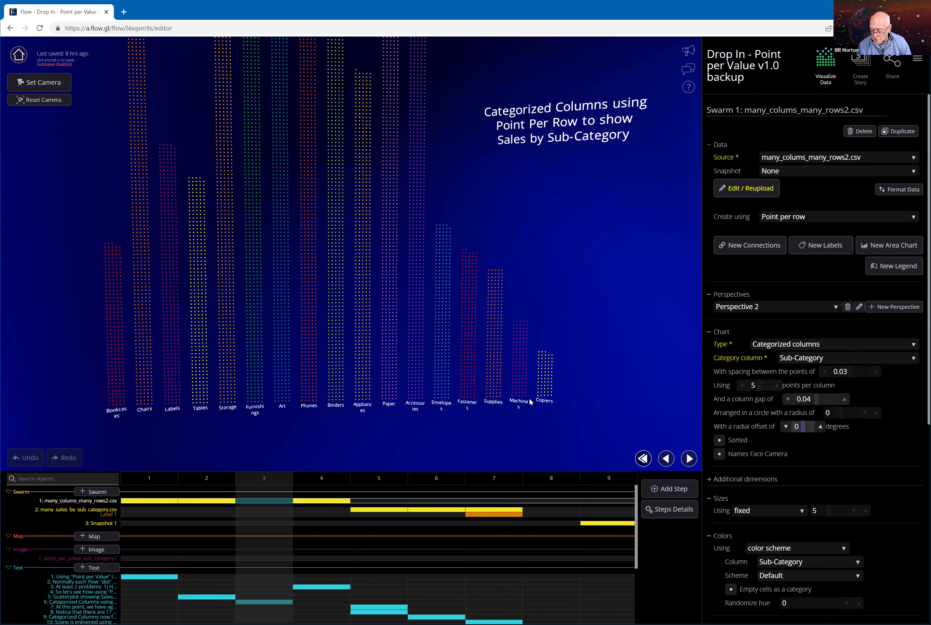
key("Tab")
left_click(491, 401)
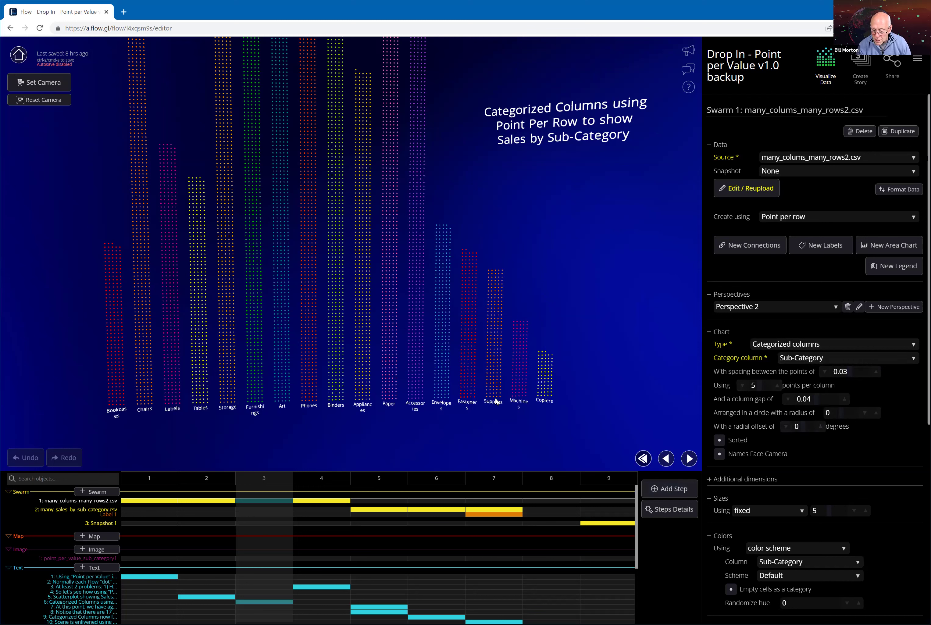
- Advance to step 4, jump to step 5, and load Swarm 2's settings
left_click(689, 459)
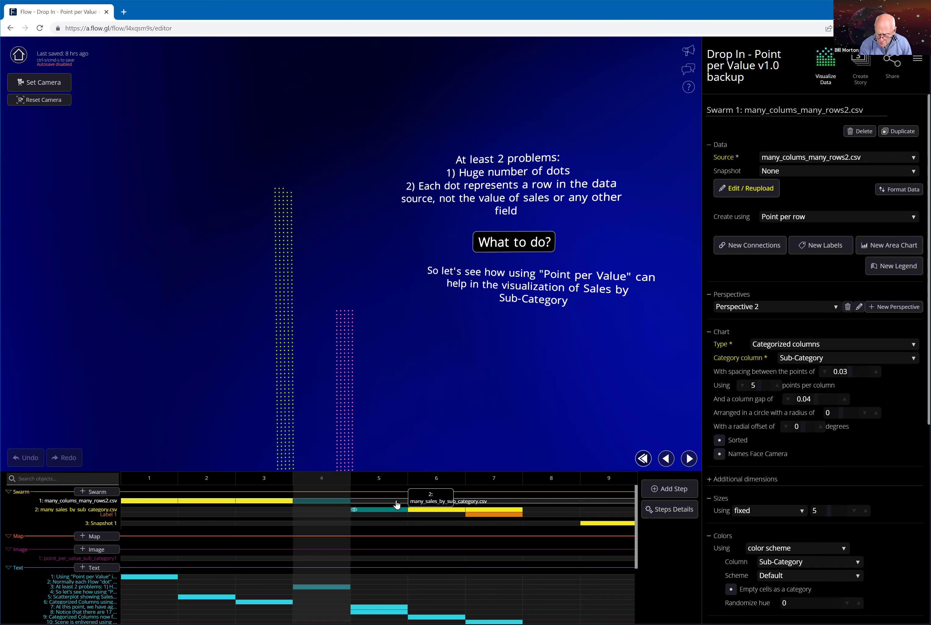
left_click(367, 484)
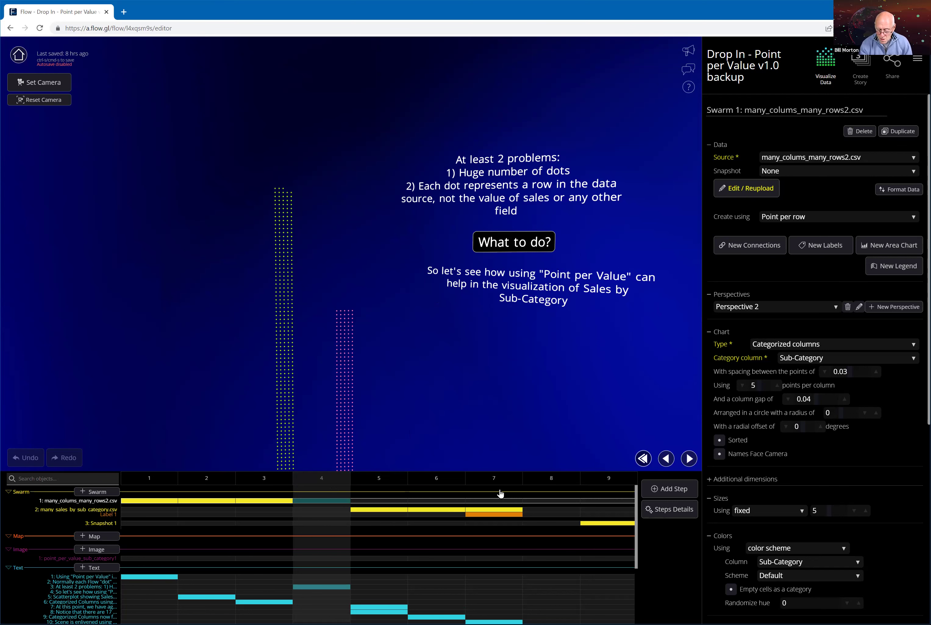
left_click(385, 515)
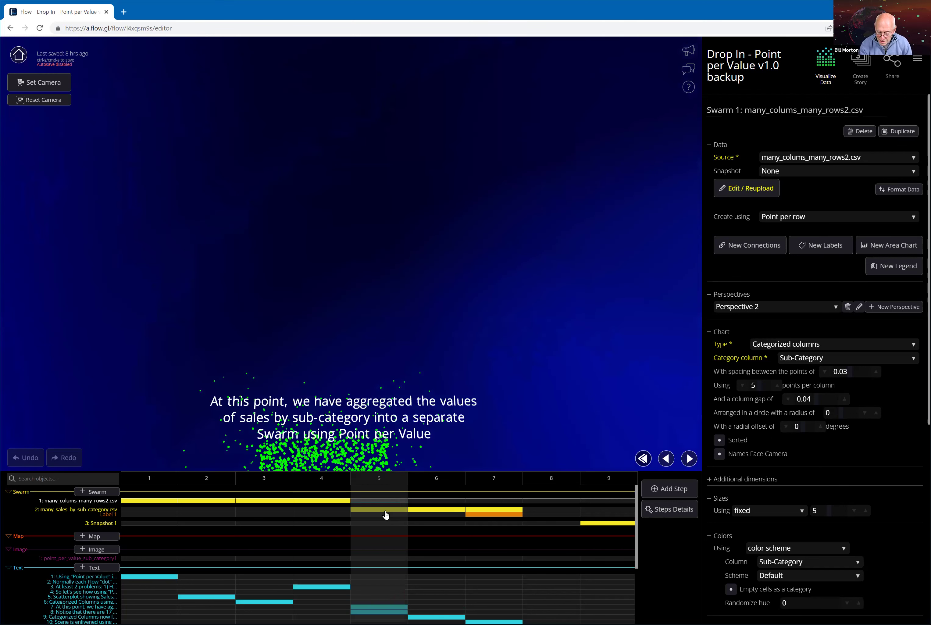
left_click(385, 514)
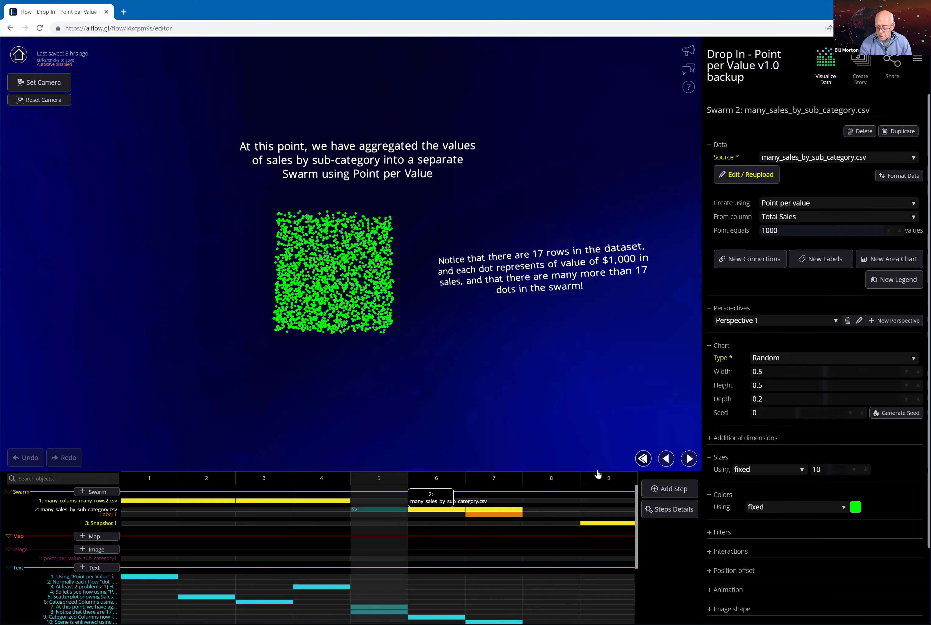
- Open the many_sales_by_sub_category.csv data source and inspect its rows, such as Phones
left_click(743, 174)
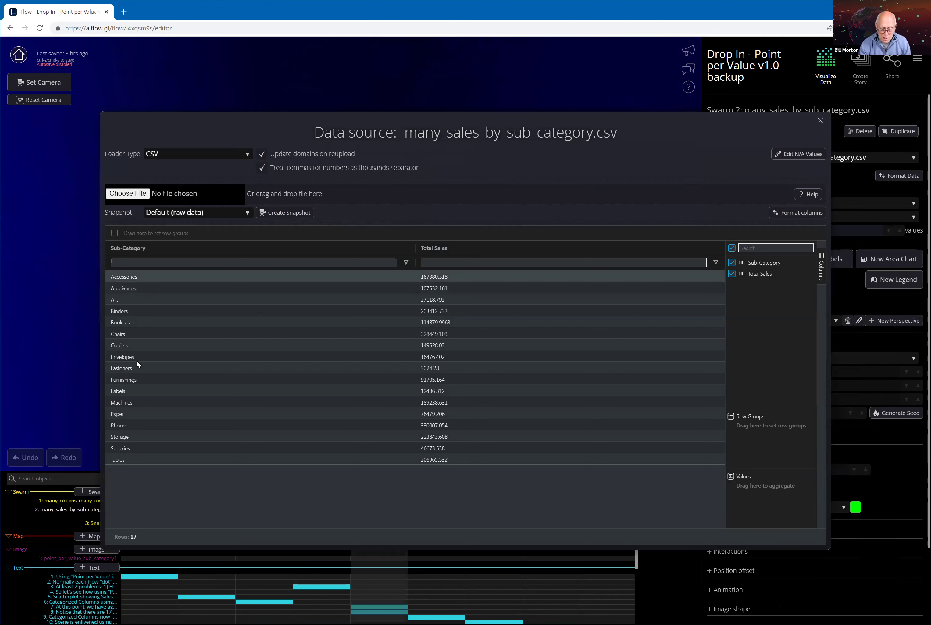
left_click(129, 423)
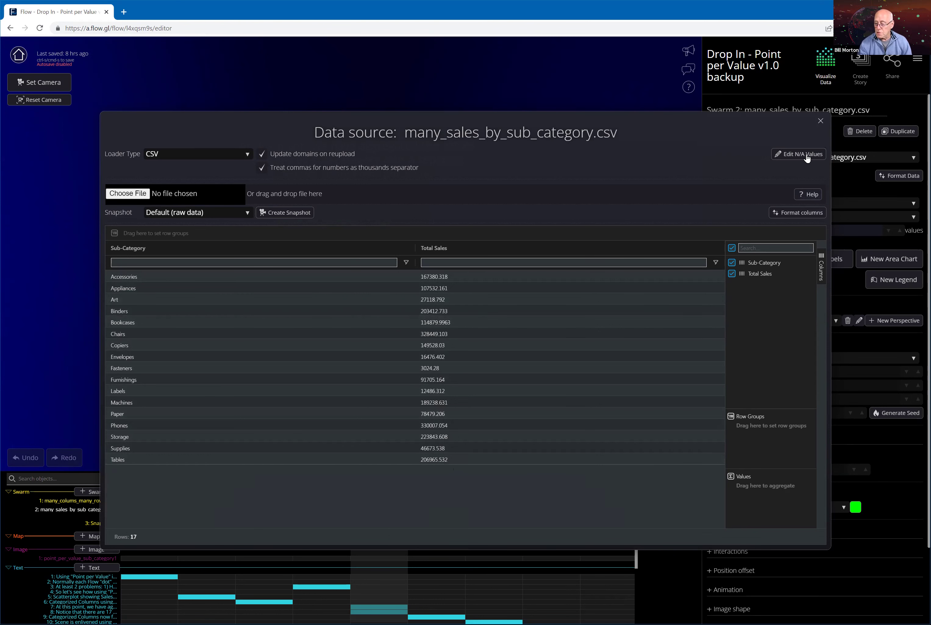
- Close the data source view and confirm Point equals stays at 1000
left_click(820, 122)
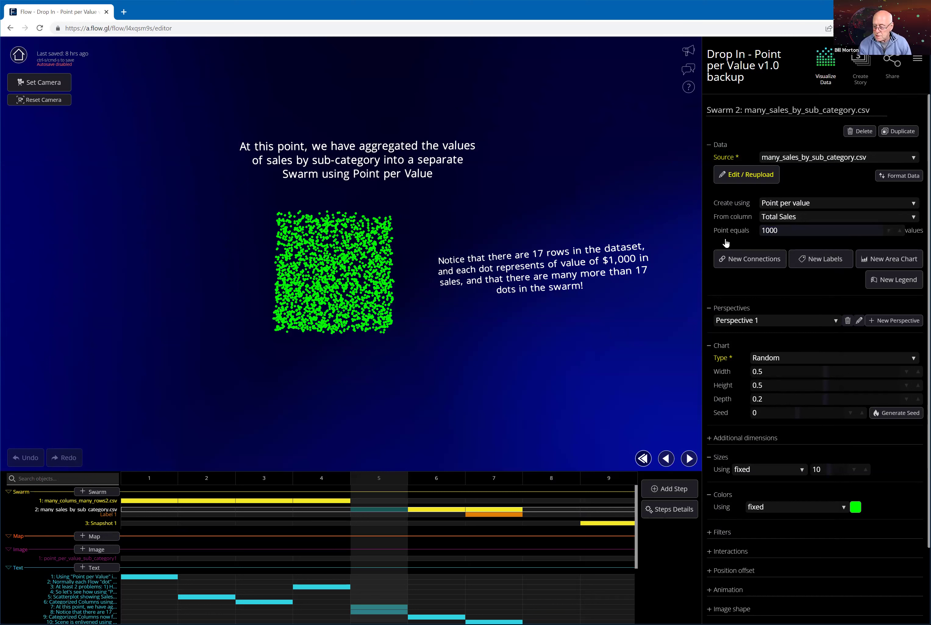
left_click(772, 233)
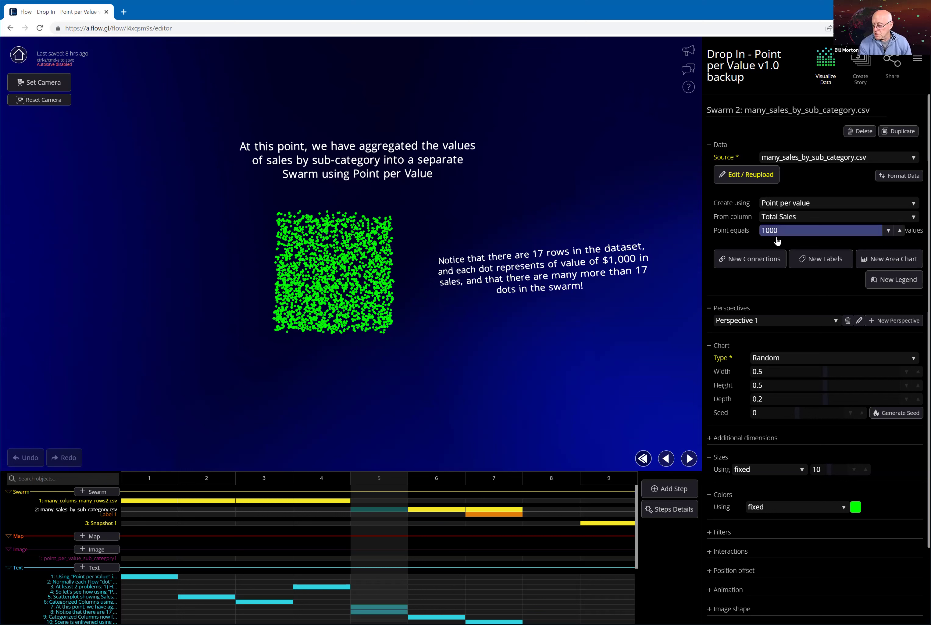
left_click(443, 235)
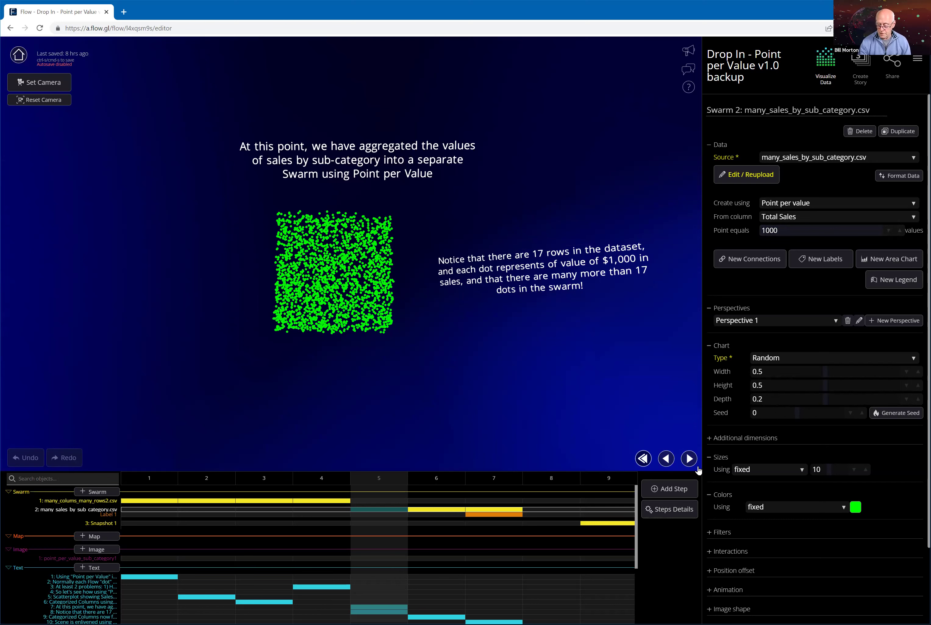
- Advance to step 6's green sub-category columns with heights proportional to Total Sales
left_click(688, 458)
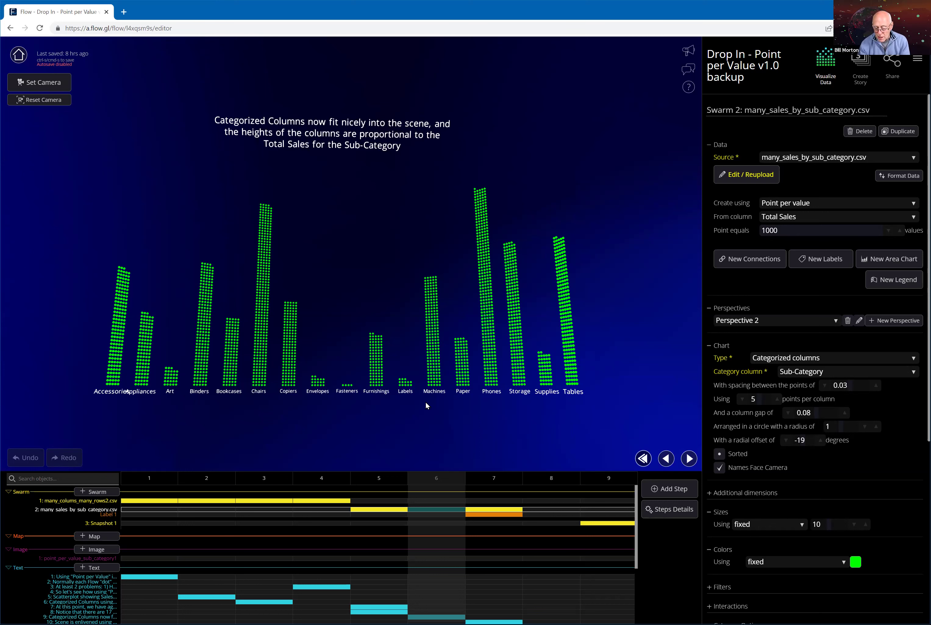
- Advance to step 7's multicoloured, curved columns labelled with values like $330K
left_click(688, 458)
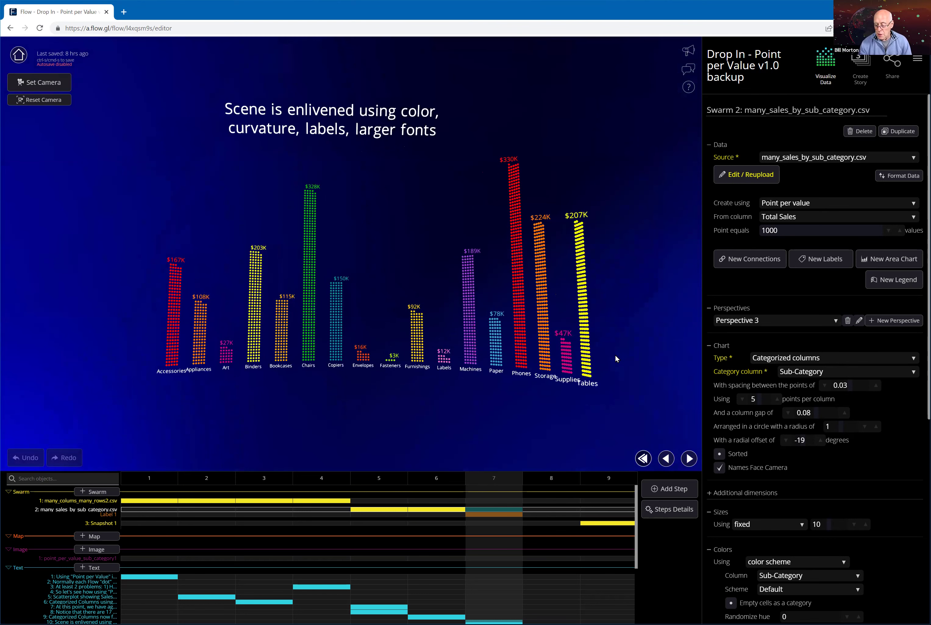
left_click(499, 484)
left_click(454, 483)
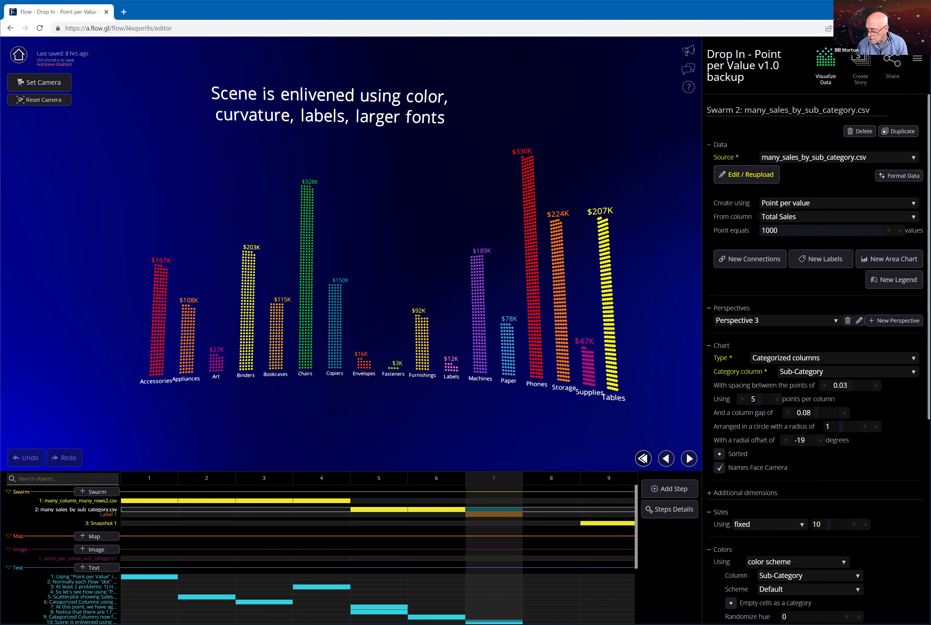
- Scroll the timeline to step 7's coloured, curved sales columns with price labels
scroll(889, 438, "down", 1)
scroll(791, 374, "down", 2)
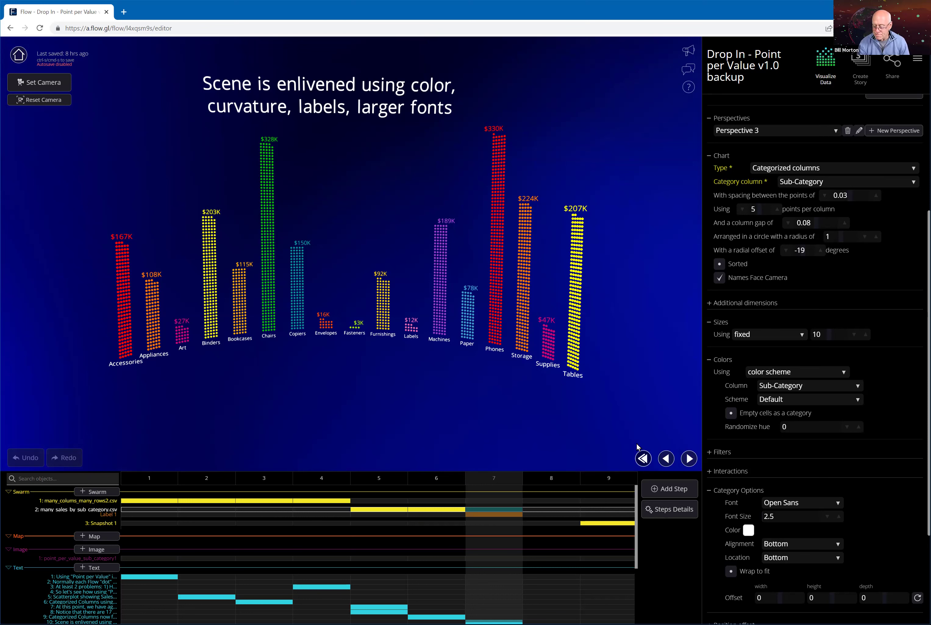
- Advance to step 9, showing Snapshot 1's green point-per-value Sub-Category columns
left_click(687, 458)
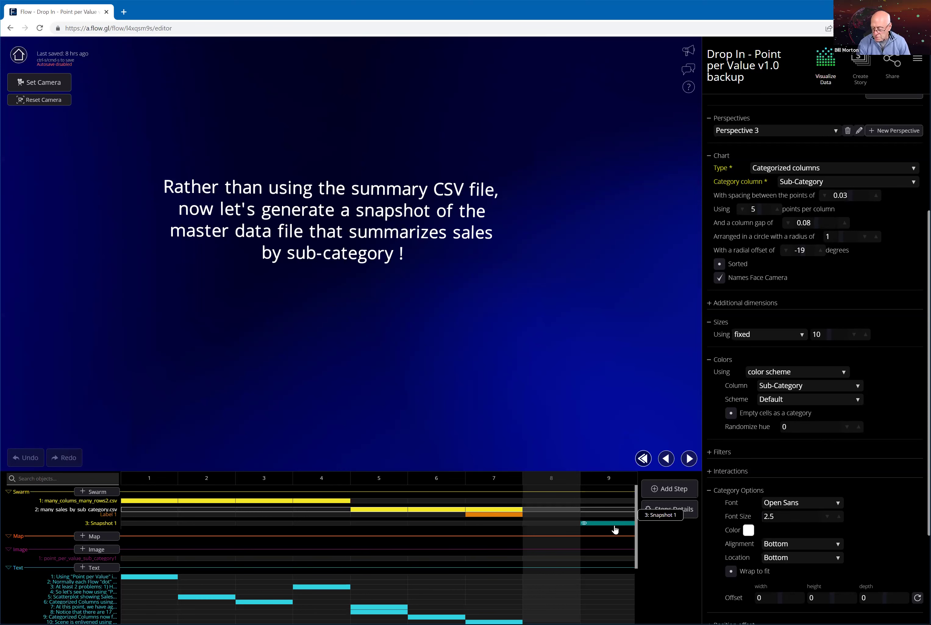
left_click(614, 529)
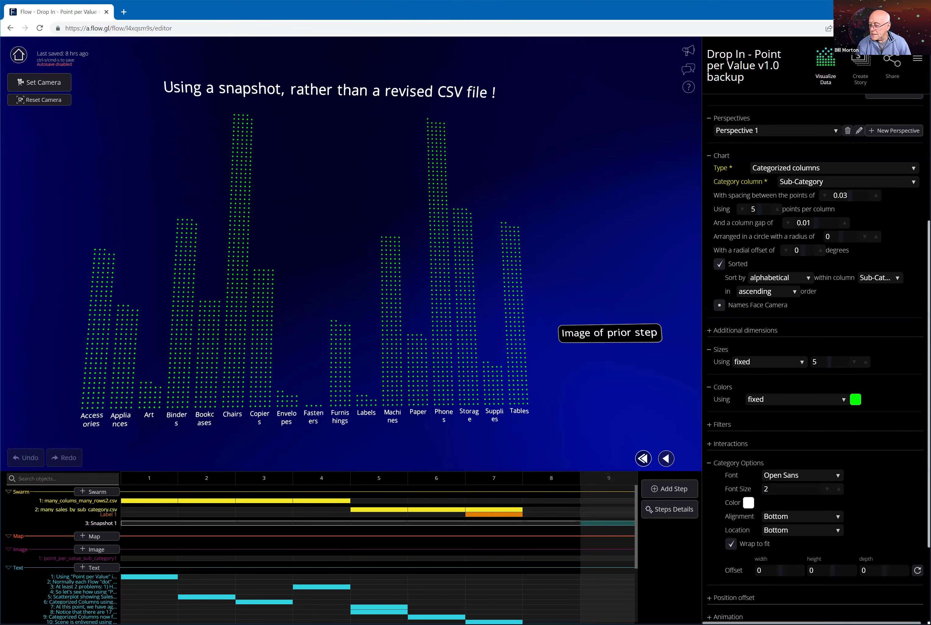
scroll(796, 137, "up", 5)
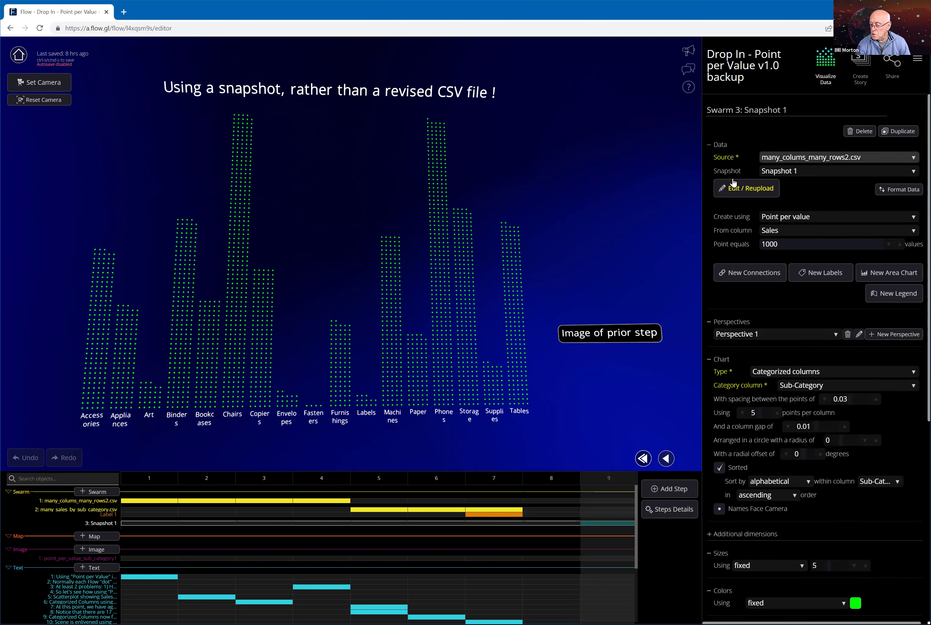
- Open the many_colums_many_rows2.csv data source and inspect Snapshot 1's Bookcases group
left_click(744, 189)
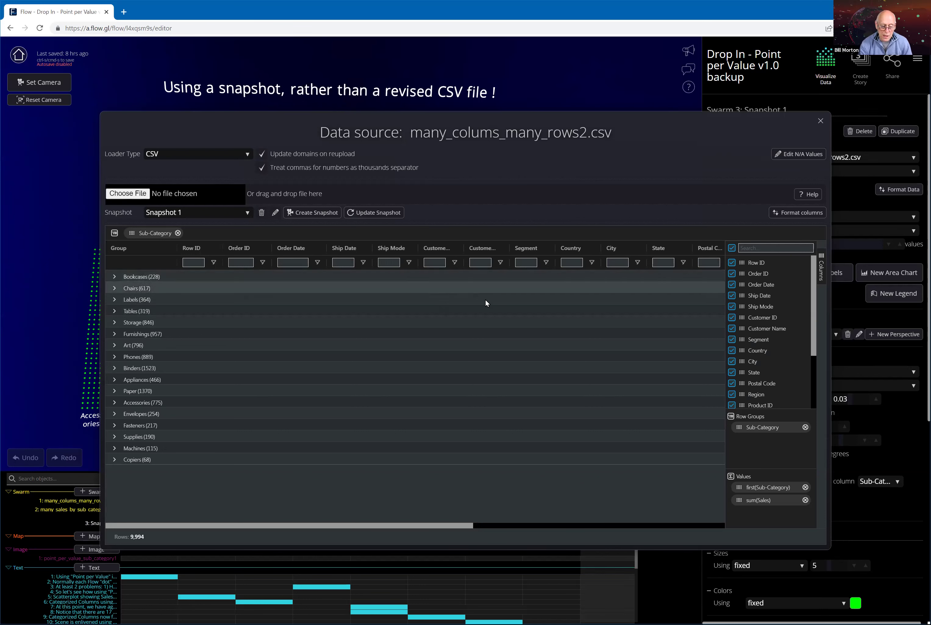
left_click_drag(467, 528, 620, 533)
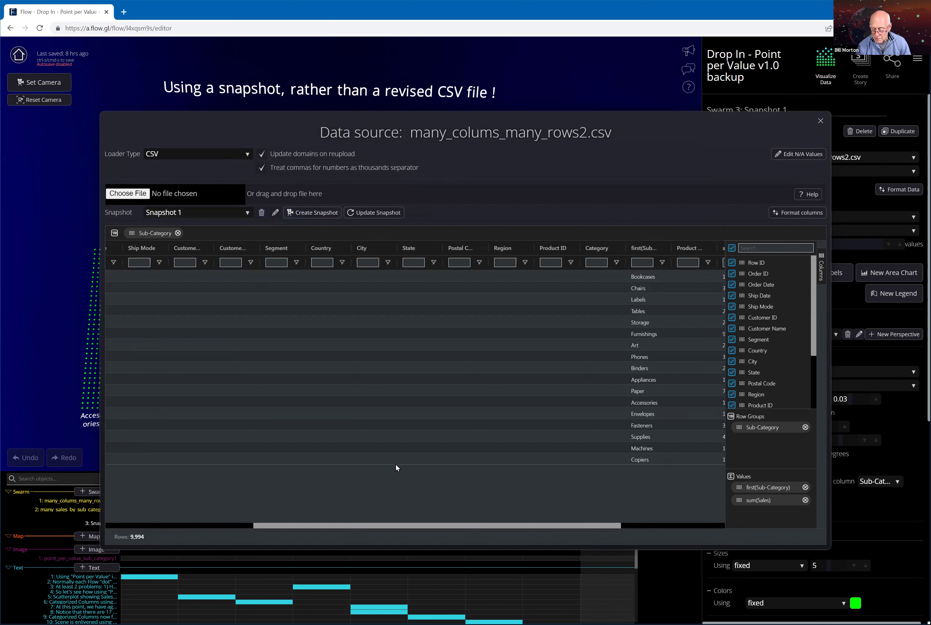
scroll(380, 517, "left", 5)
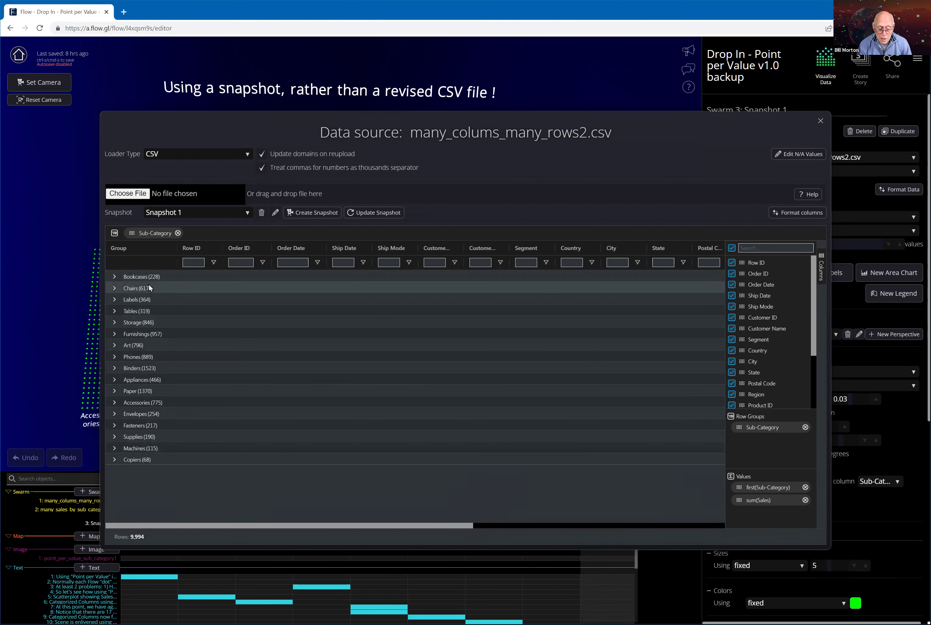
left_click(115, 277)
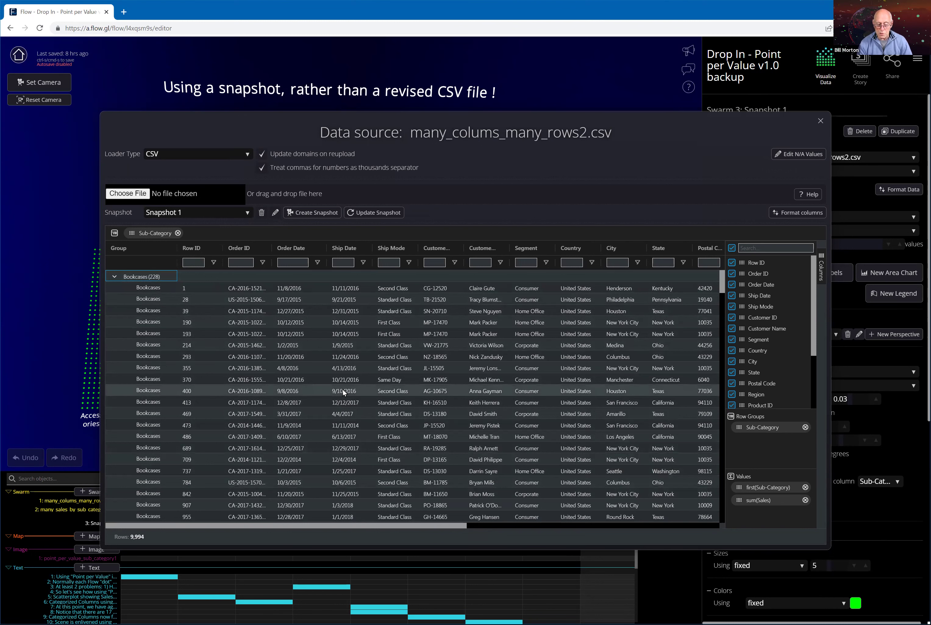
left_click(114, 277)
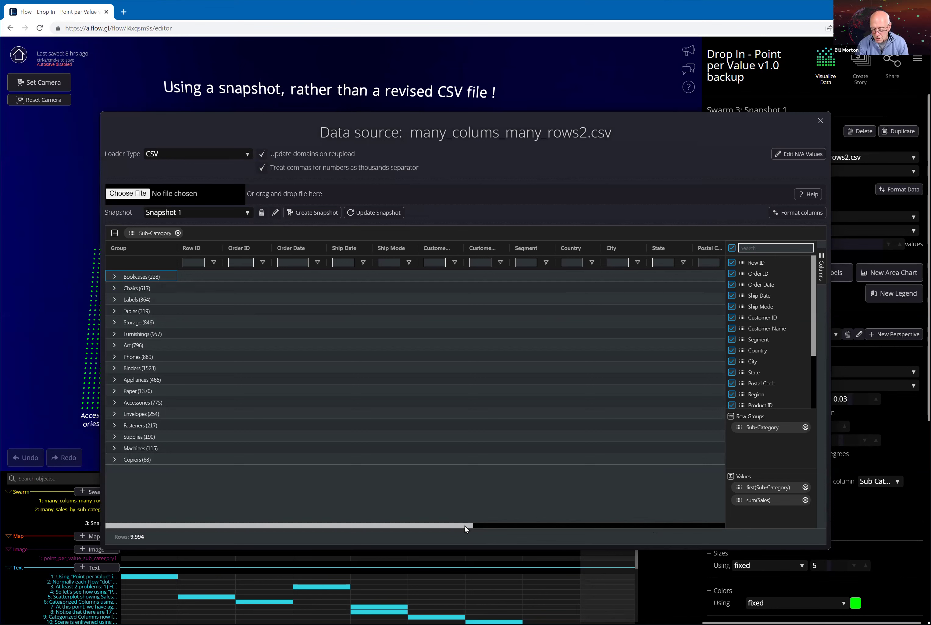
- Check the first(Sub-Category) column's Value Aggregation, then bring sum(Sales) into view
left_click_drag(465, 526, 716, 563)
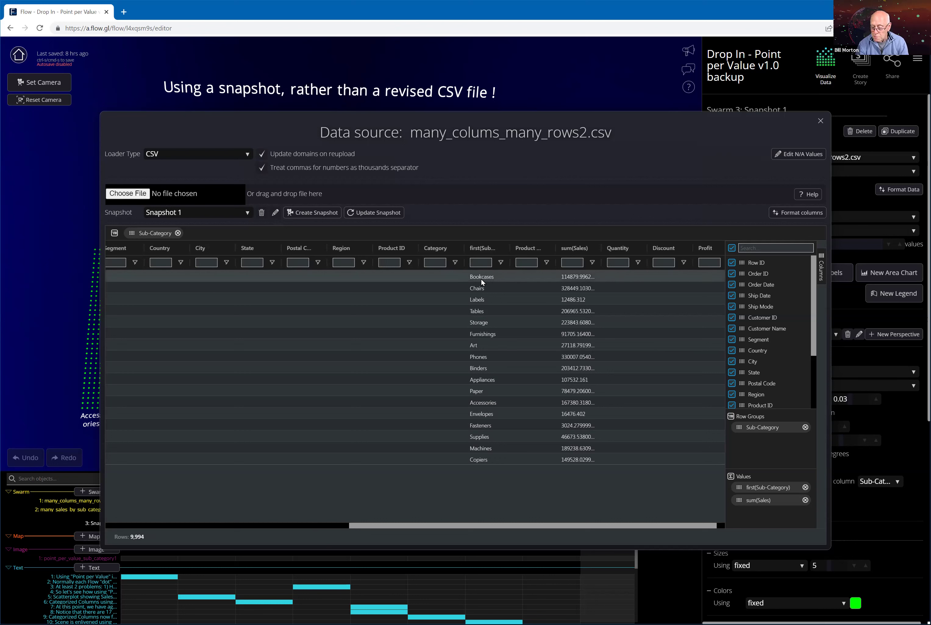
left_click(501, 250)
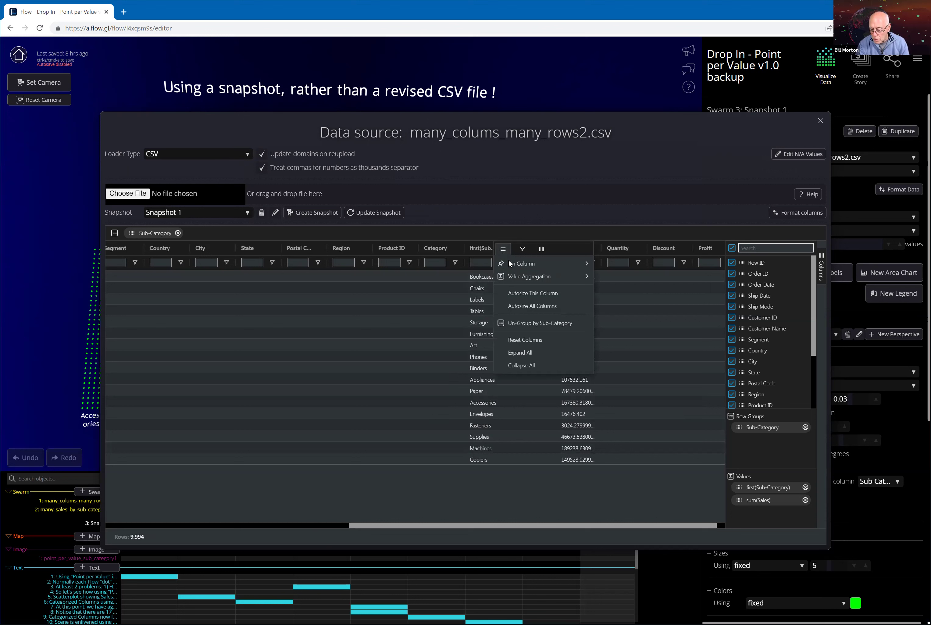
mouse_move(528, 280)
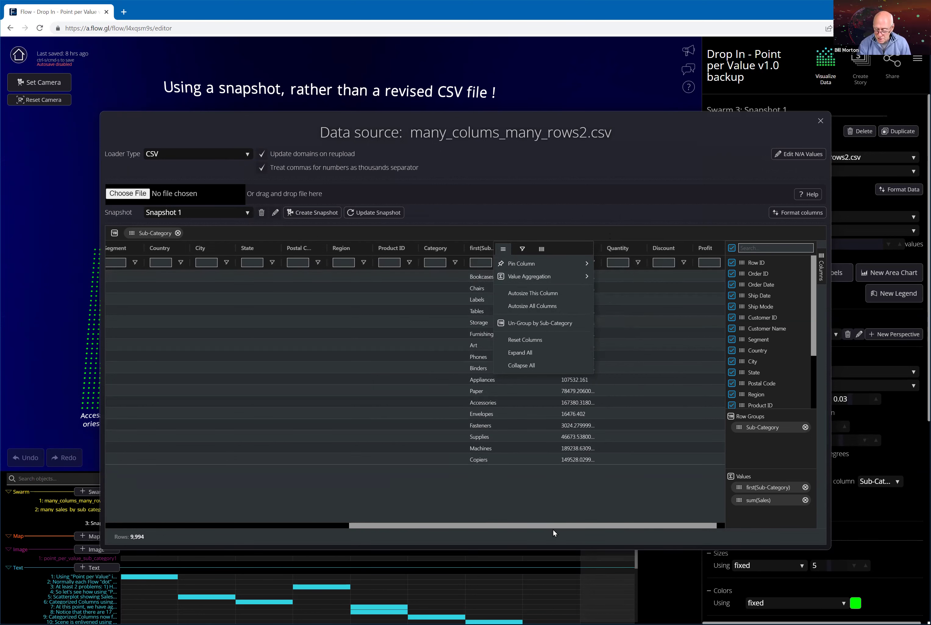
left_click_drag(530, 525, 257, 501)
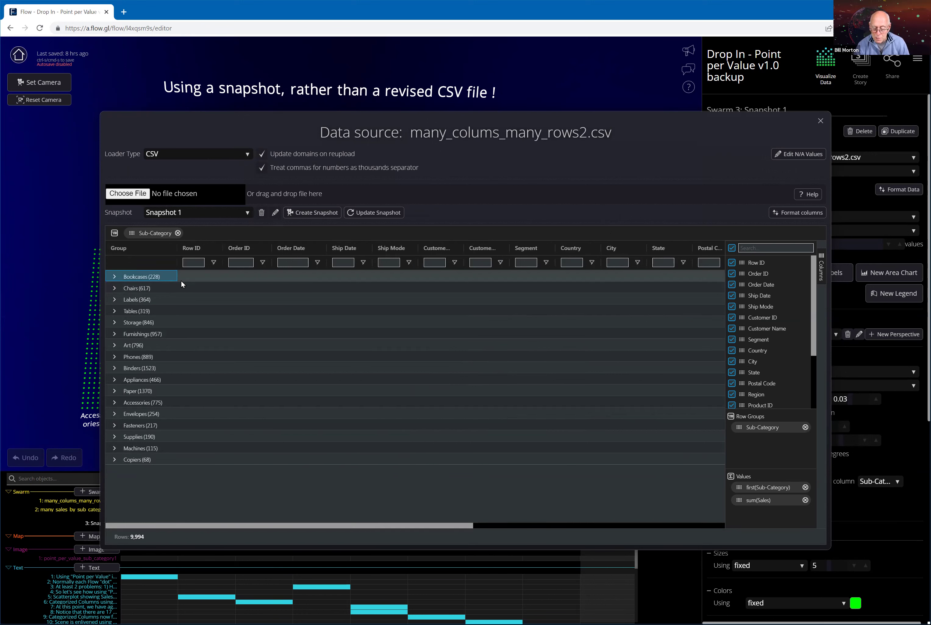
left_click_drag(454, 525, 639, 549)
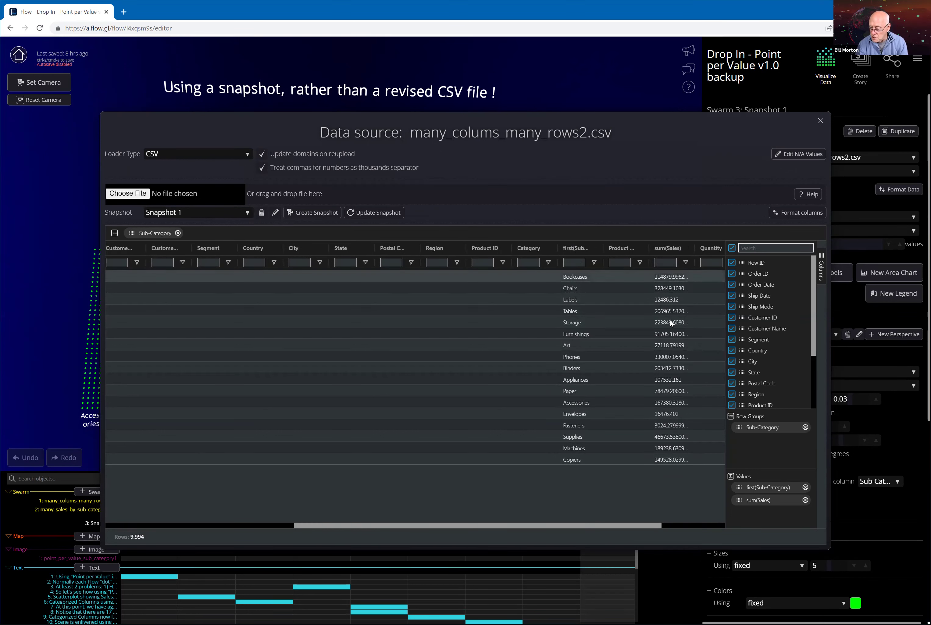
- Check the sum(Sales) column's Value Aggregation setting, then dismiss its menu
left_click(686, 250)
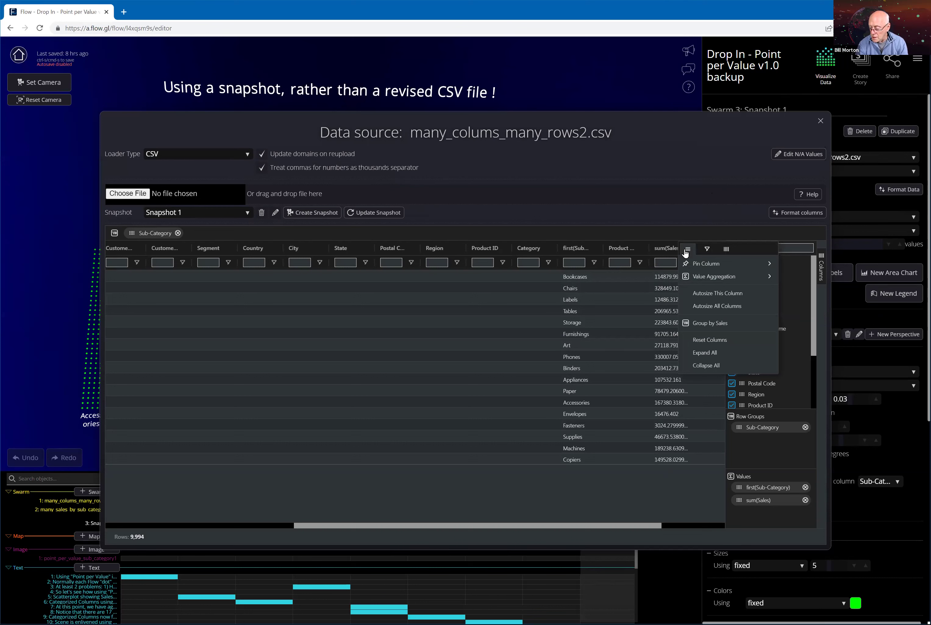
mouse_move(696, 276)
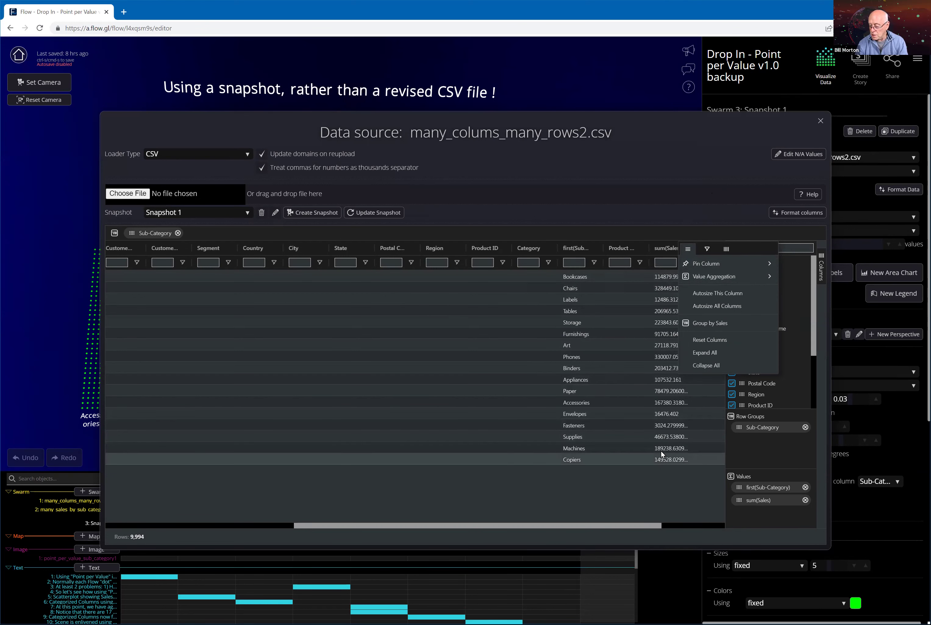
left_click(664, 187)
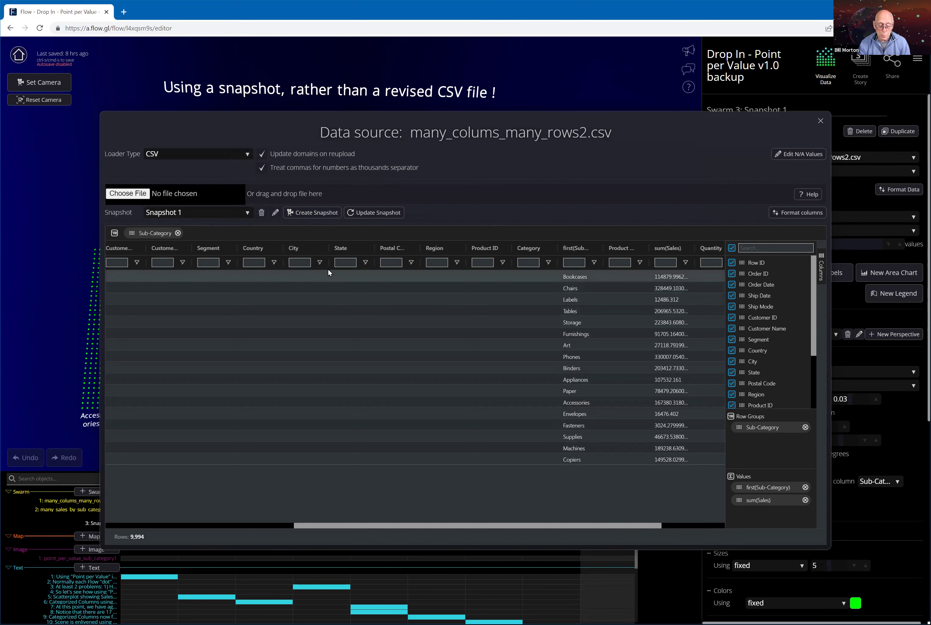
- Switch the data source's snapshot to Default (raw data)
left_click(249, 215)
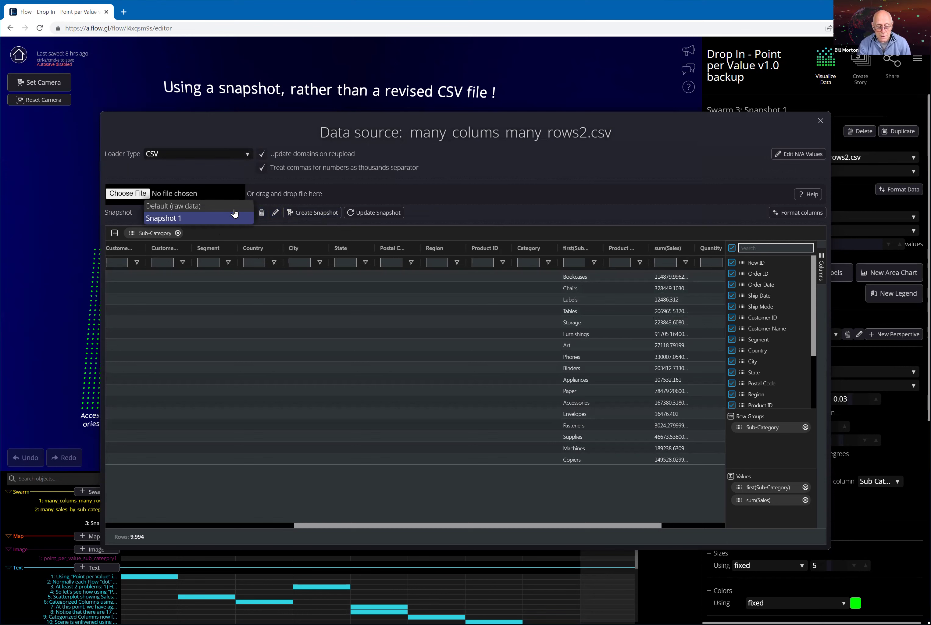
left_click(190, 206)
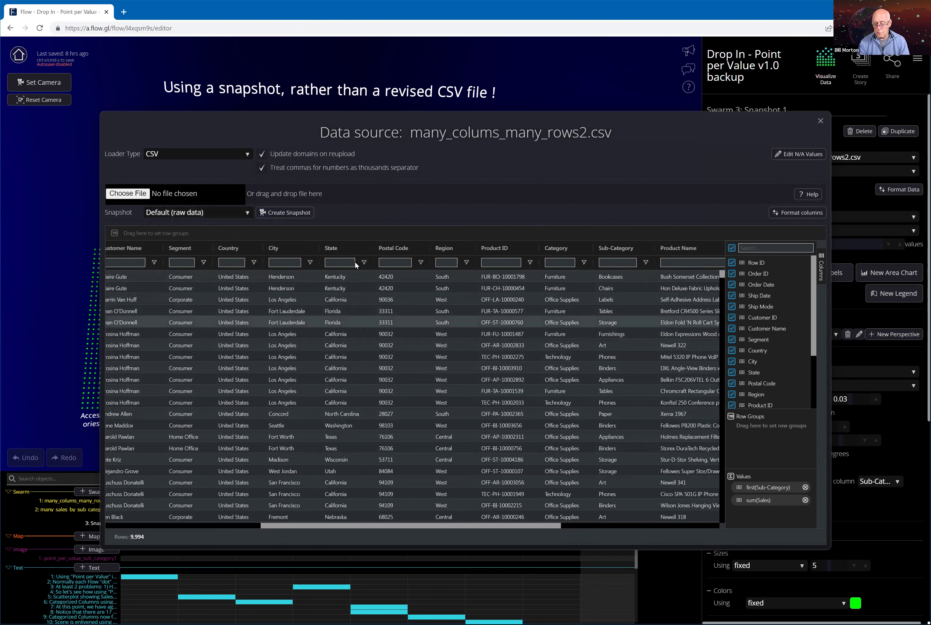
- Close the Data source dialog to return to step 9's columns chart
left_click(820, 125)
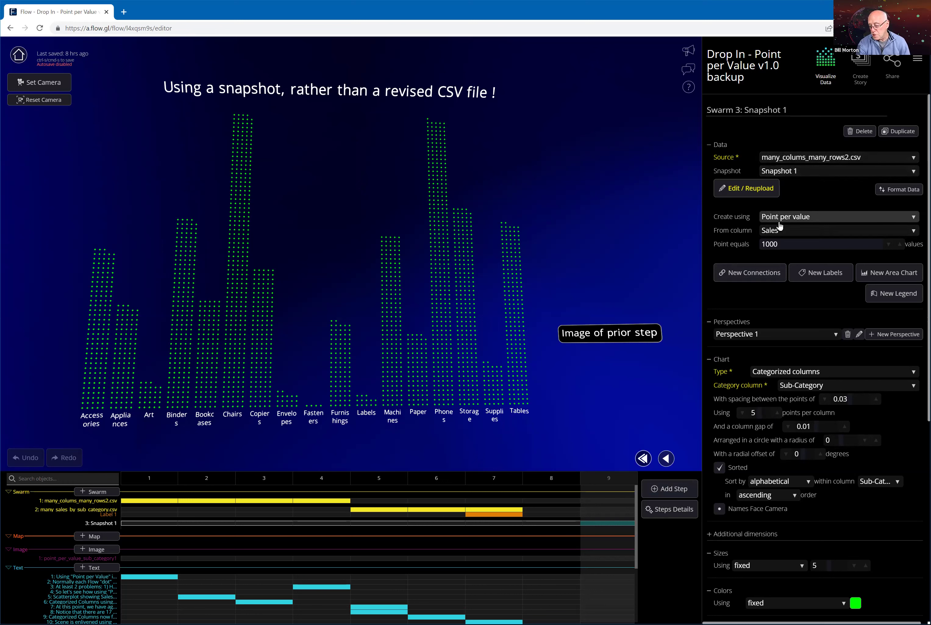
left_click(900, 218)
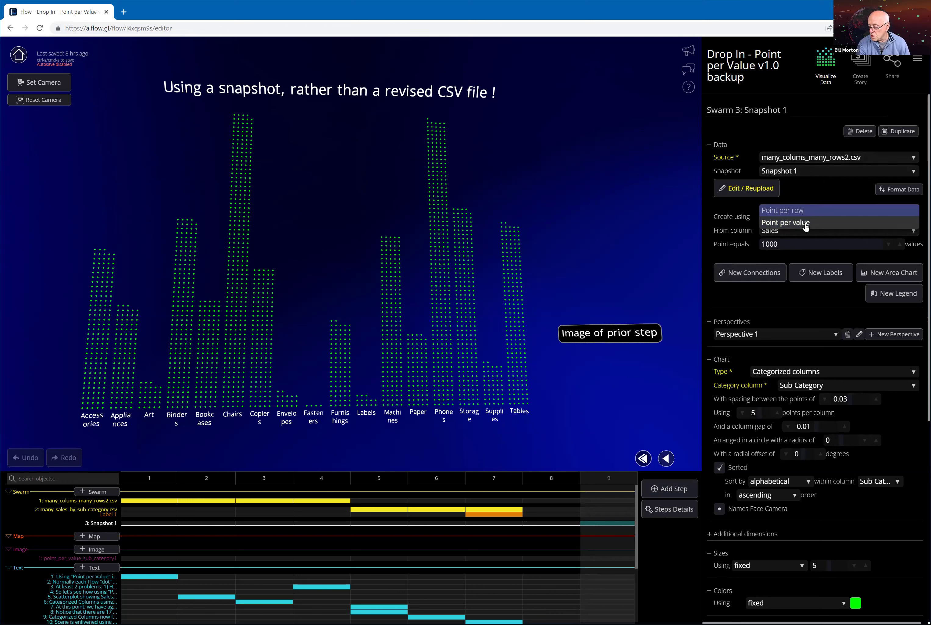
left_click(817, 223)
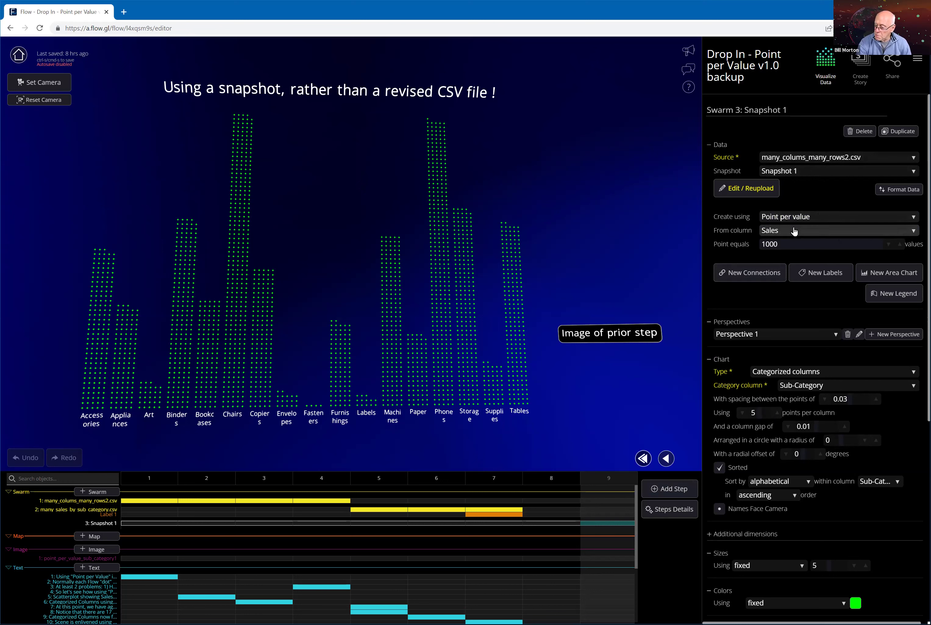
left_click(736, 244)
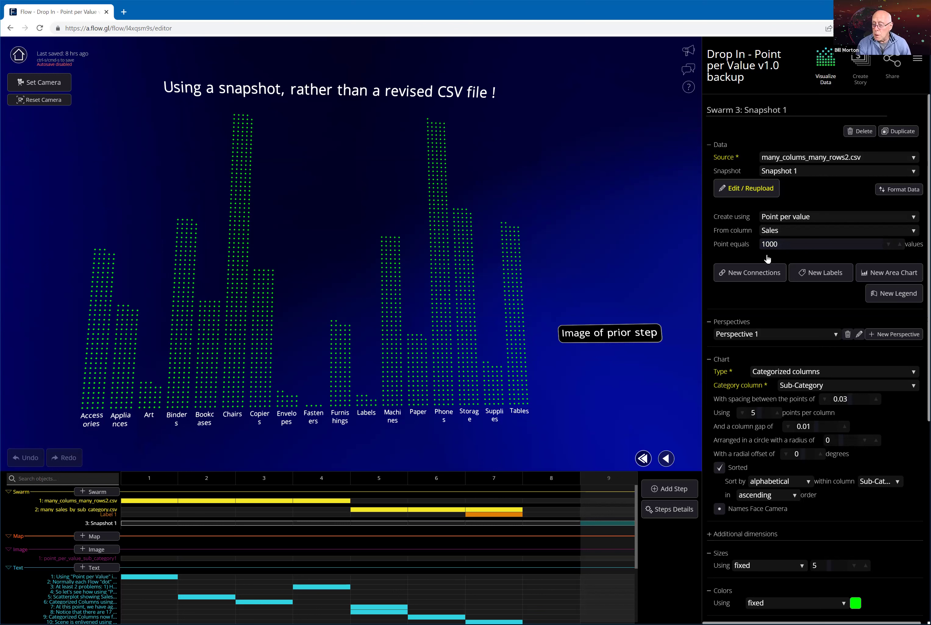
left_click(780, 245)
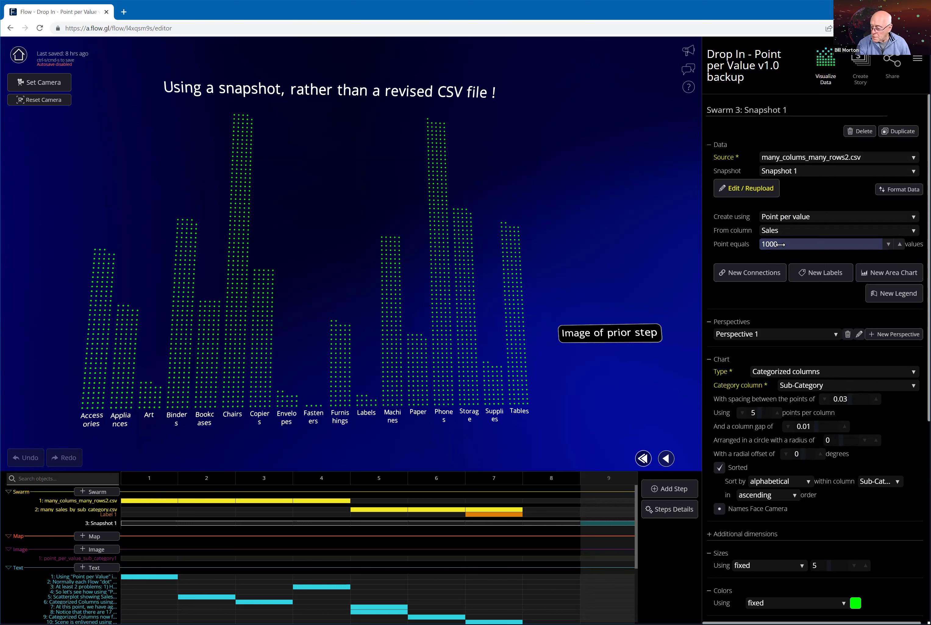
left_click(785, 247)
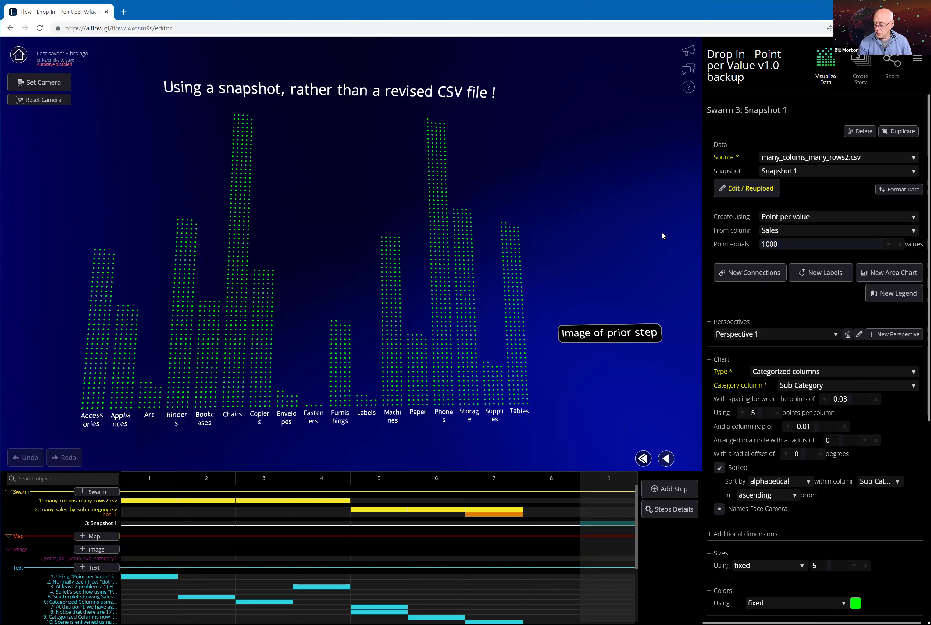
left_click(777, 245)
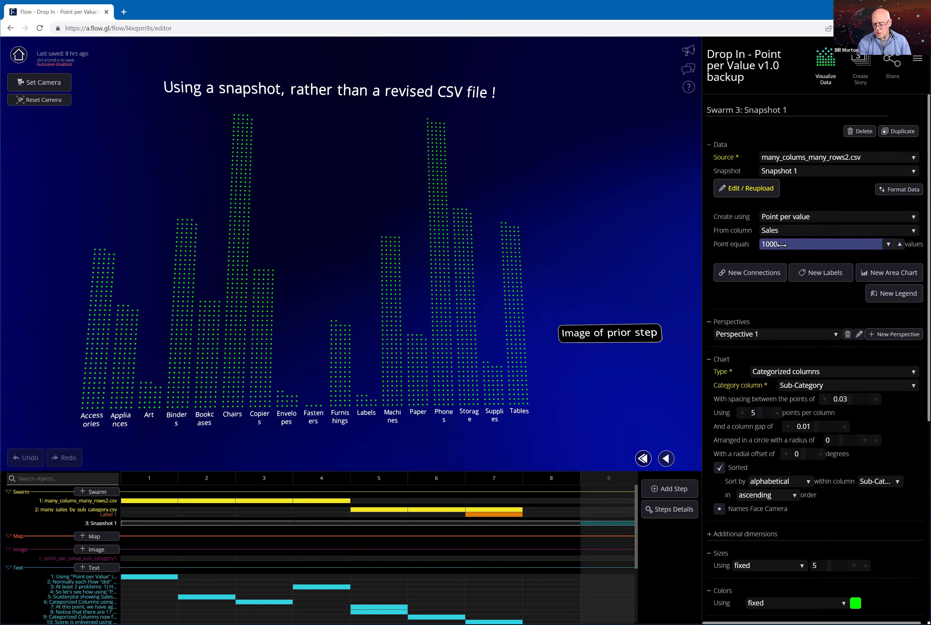
left_click(401, 268)
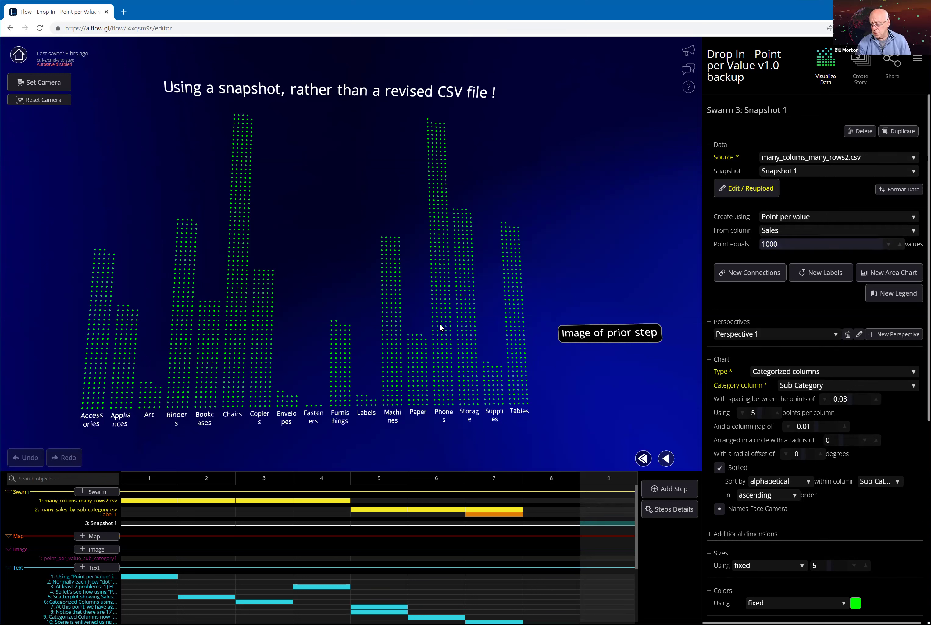
left_click_drag(777, 246, 783, 244)
left_click(779, 245)
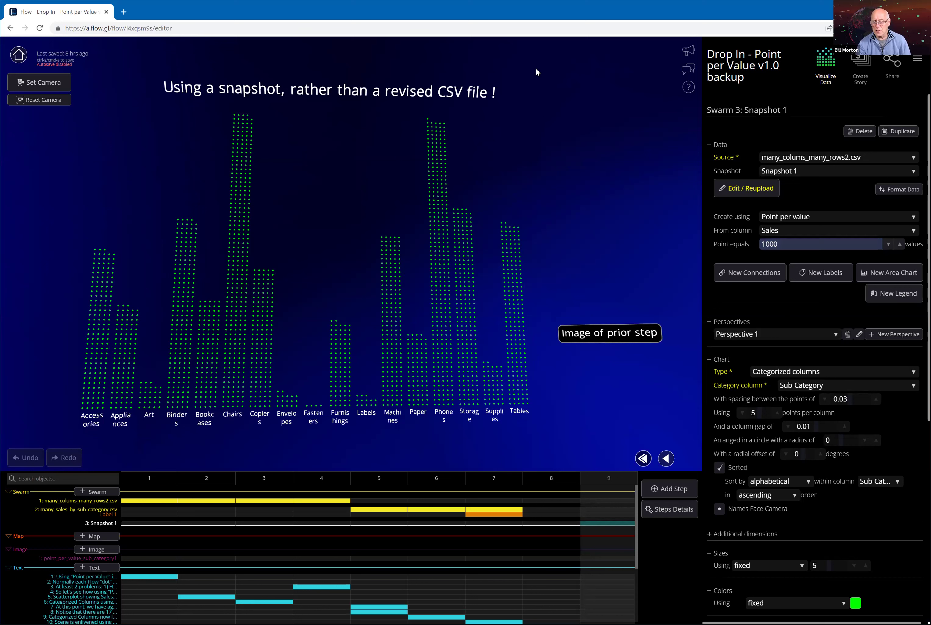
left_click(788, 243)
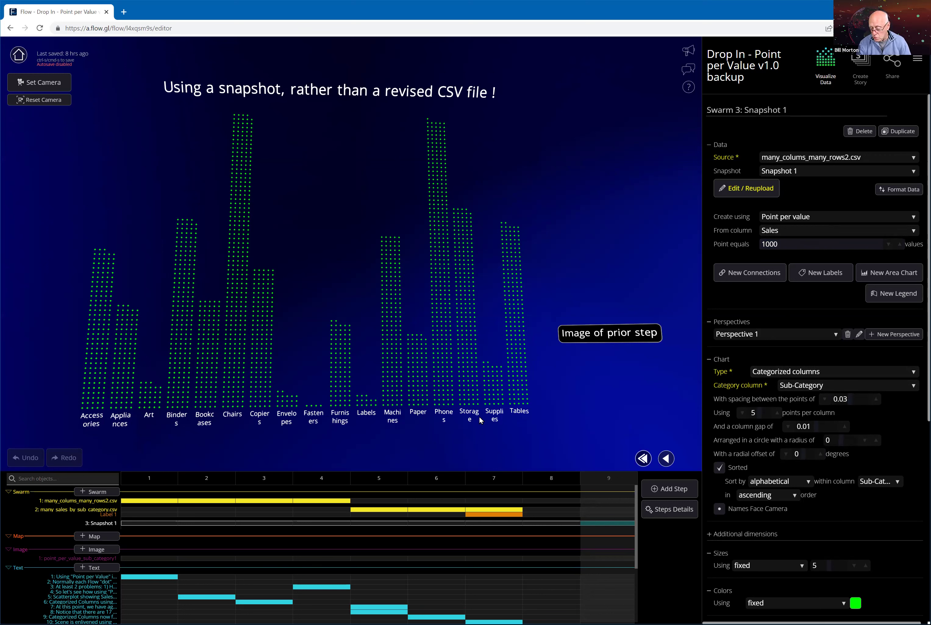
- Enable Sorted under Chart in the Swarm 3: Snapshot 1 properties
left_click(719, 468)
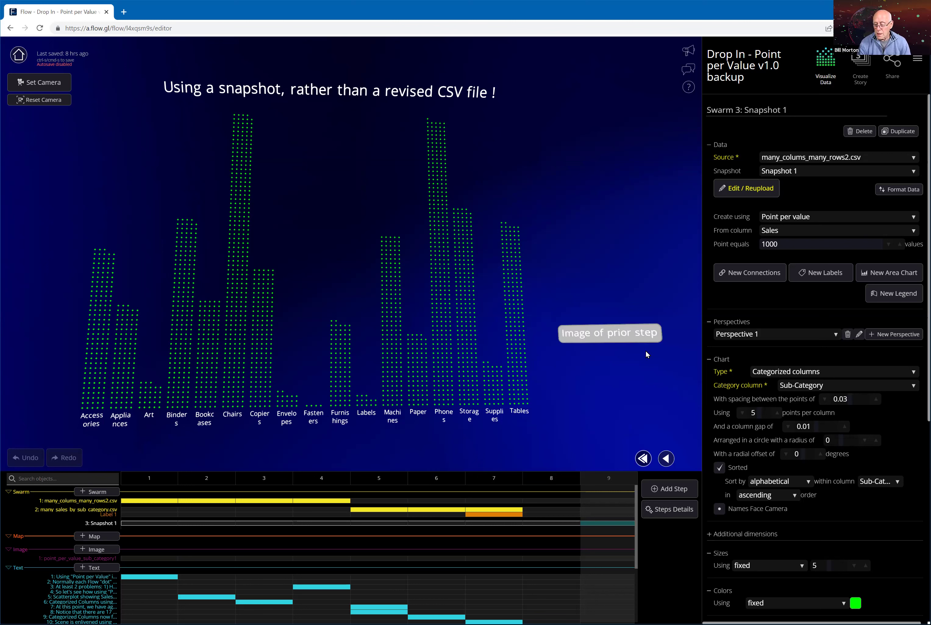
- Show the tilted 'Image of prior step' inset beside the sales columns
left_click(634, 337)
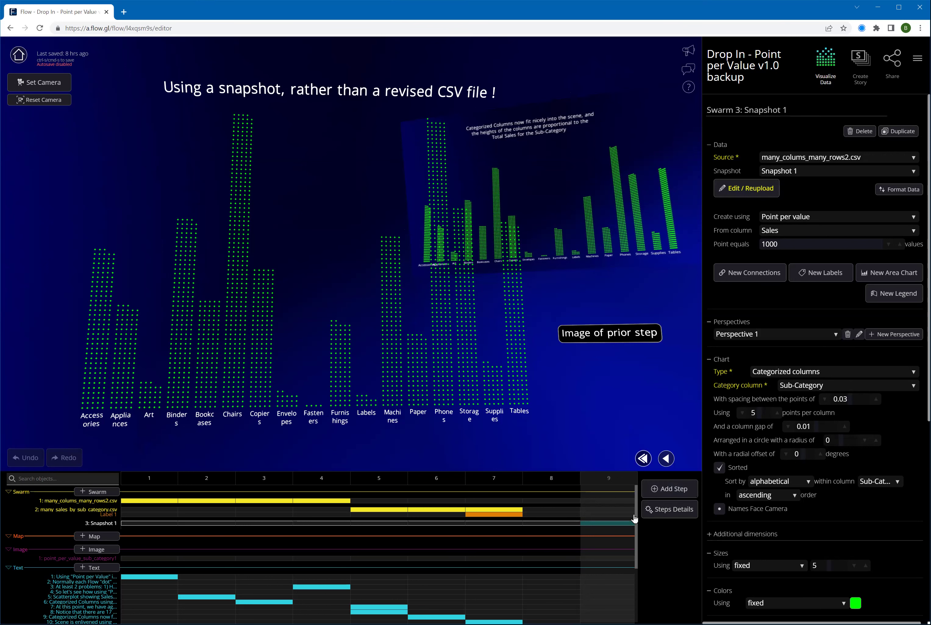
- Hide the 'Image of prior step' inset, leaving only Snapshot 1's green columns
left_click_drag(636, 520, 636, 597)
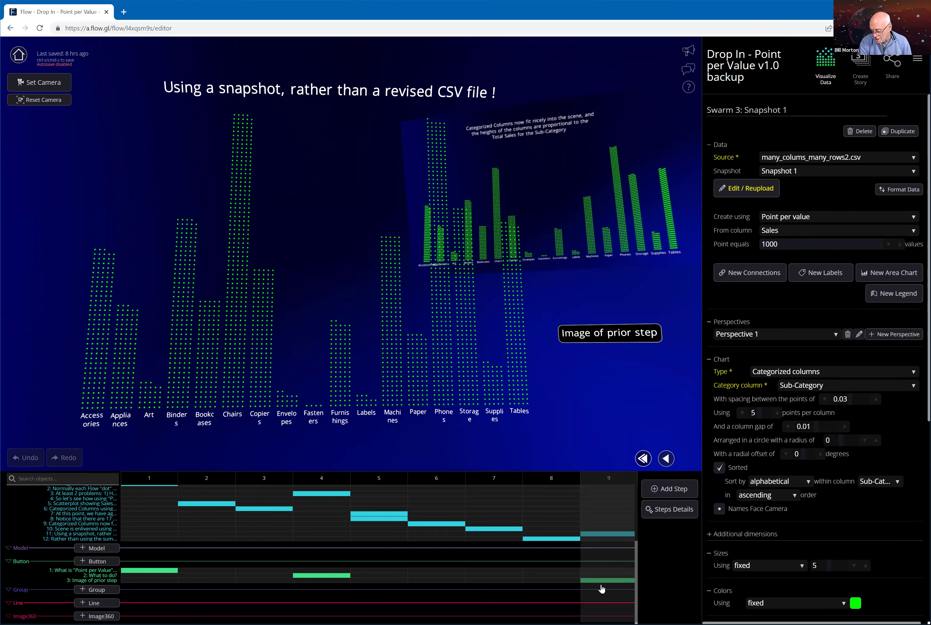
left_click(618, 337)
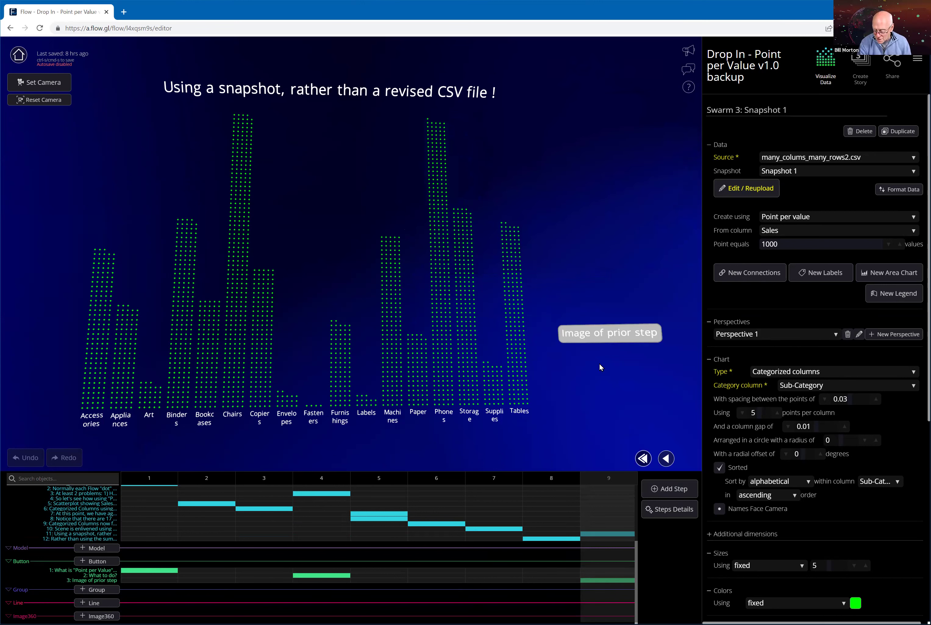
- Inspect Button 3's action type, keeping Toggle hide/show targeting Image 1
left_click(608, 581)
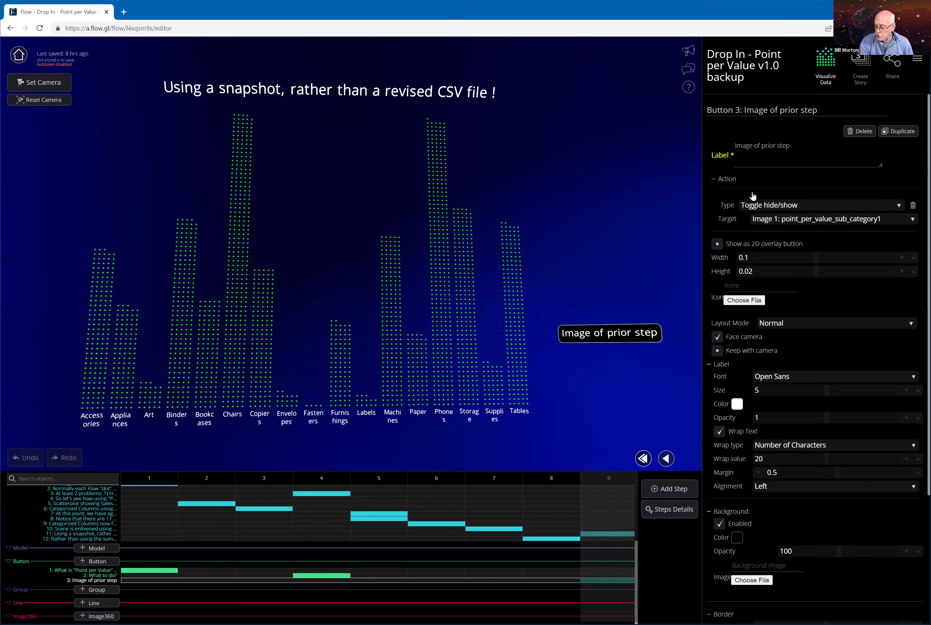
left_click(833, 206)
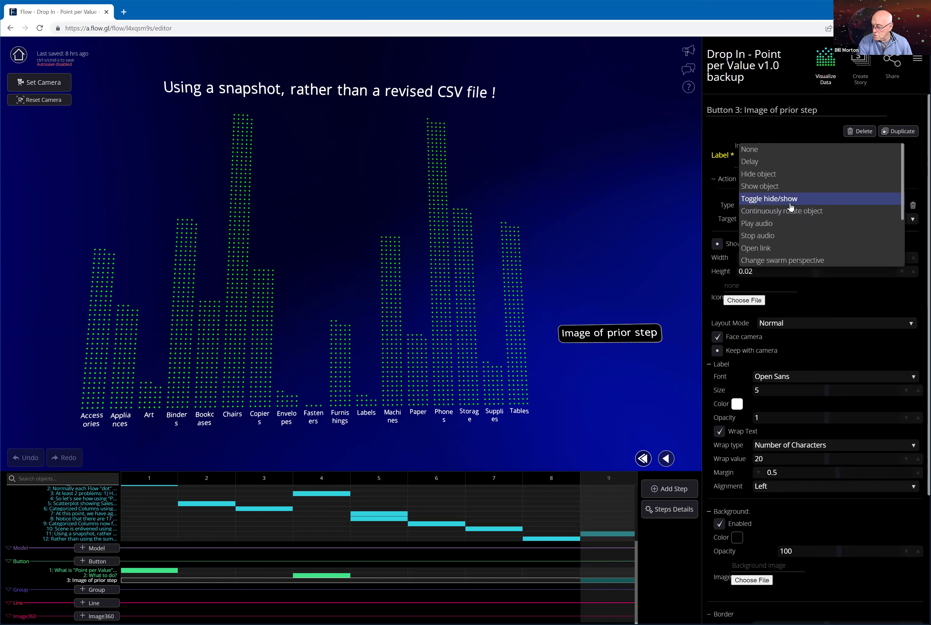
left_click(685, 202)
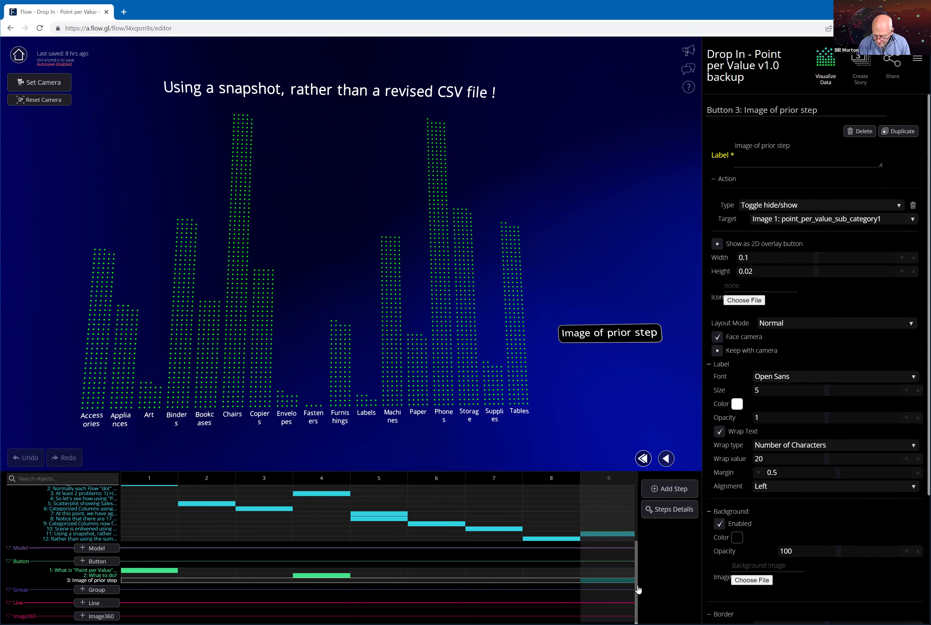
scroll(640, 536, "up", 1)
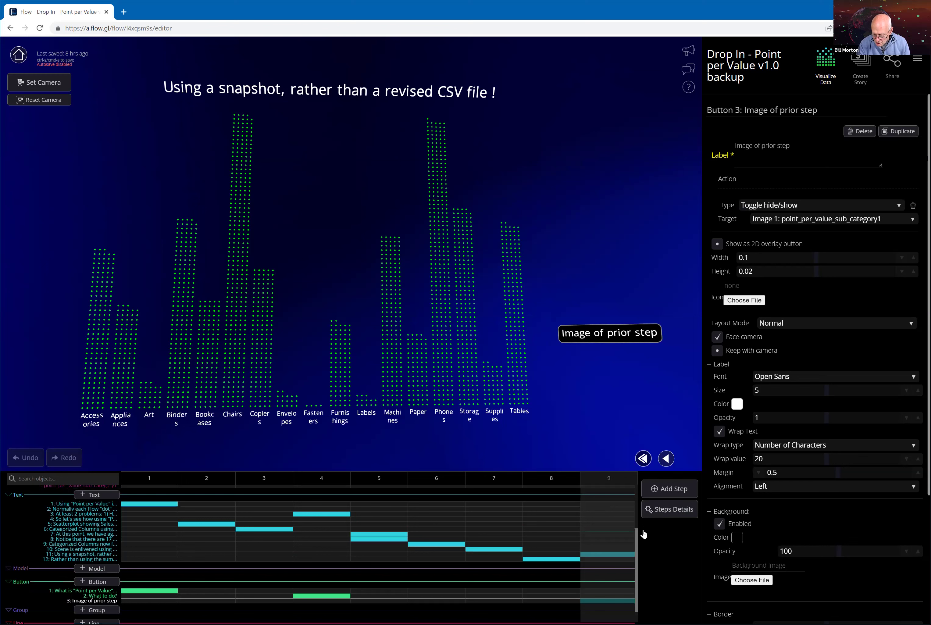
scroll(616, 556, "up", 4)
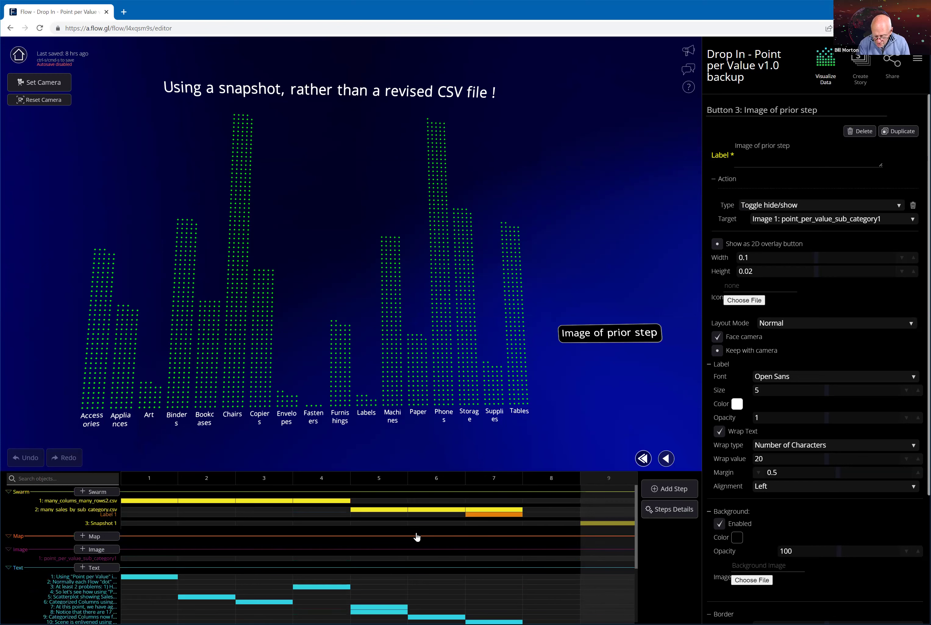
left_click(582, 559)
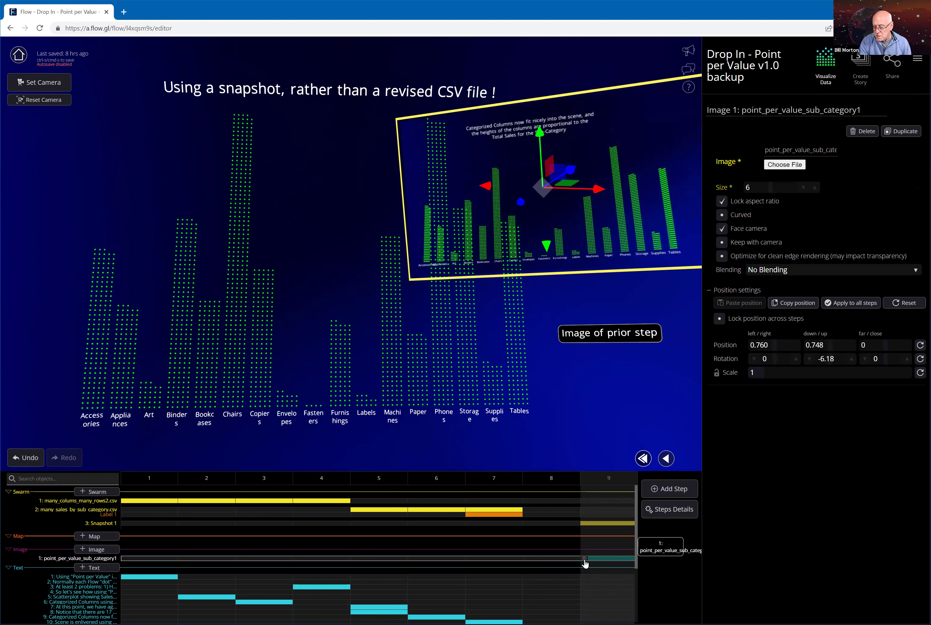
left_click(584, 559)
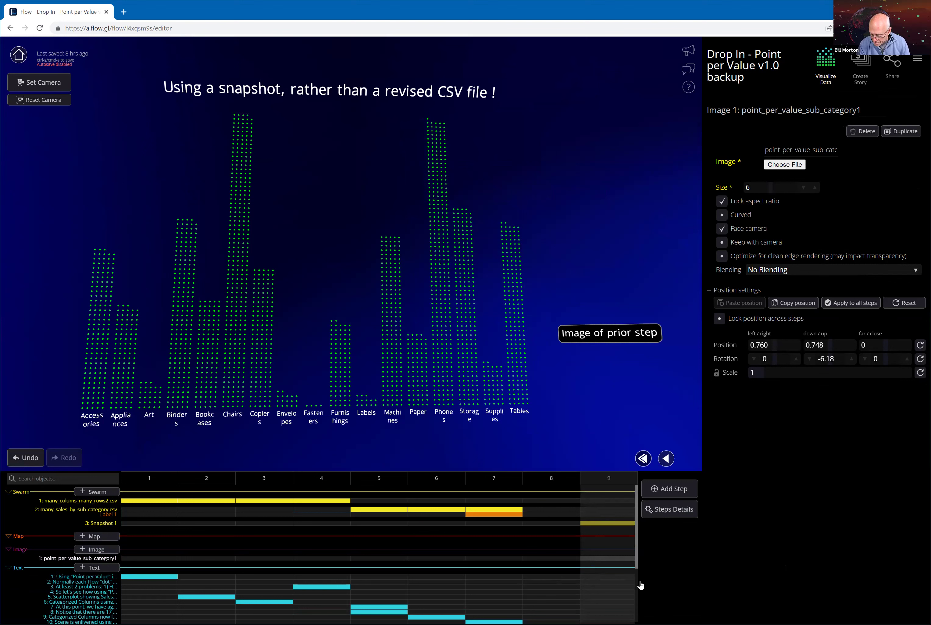
scroll(622, 585, "down", 3)
left_click(655, 339)
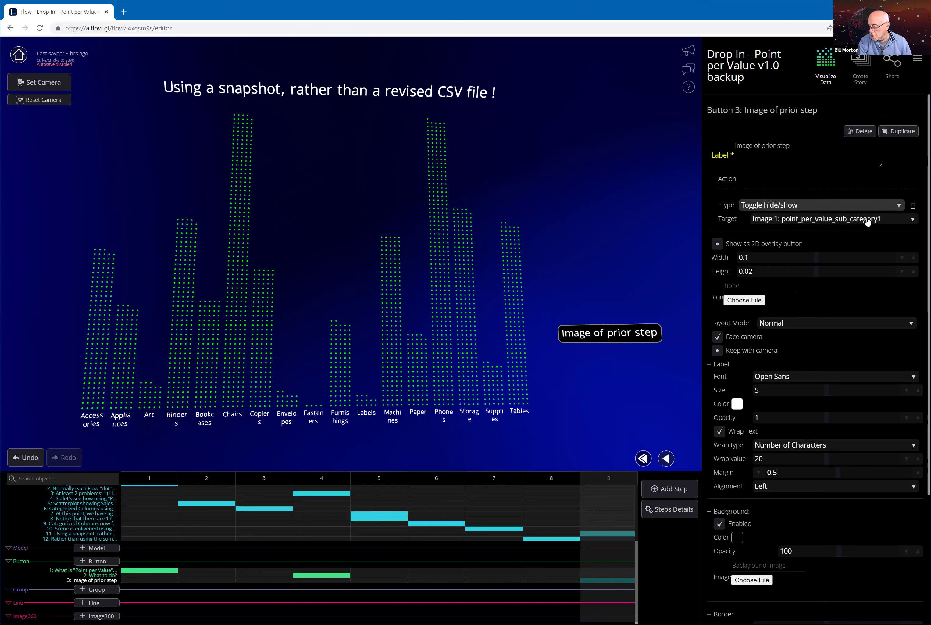
- Browse the button's Target list, leaving Image 1: point_per_value_sub_category1 selected
left_click(891, 222)
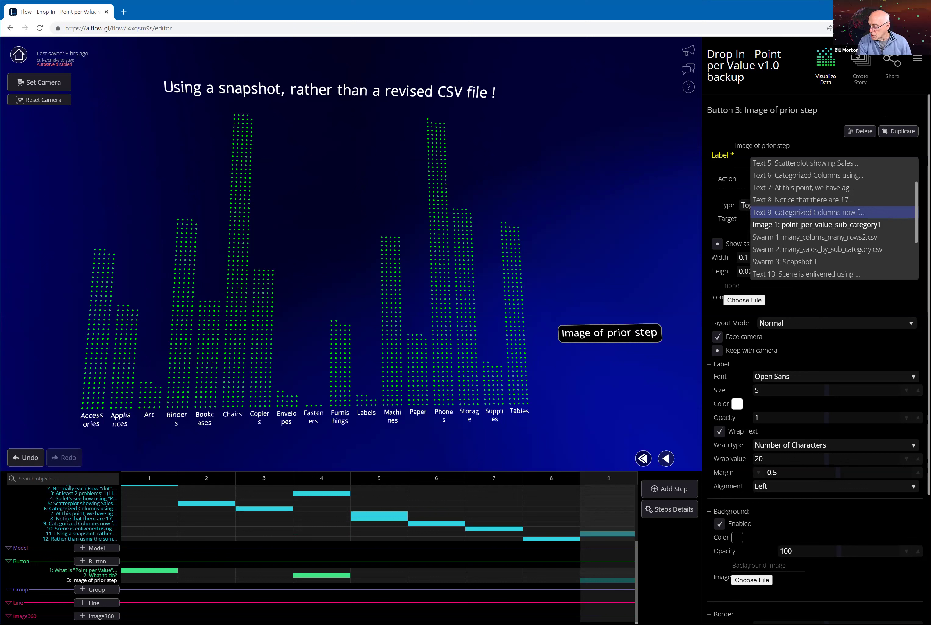
scroll(832, 218, "down", 2)
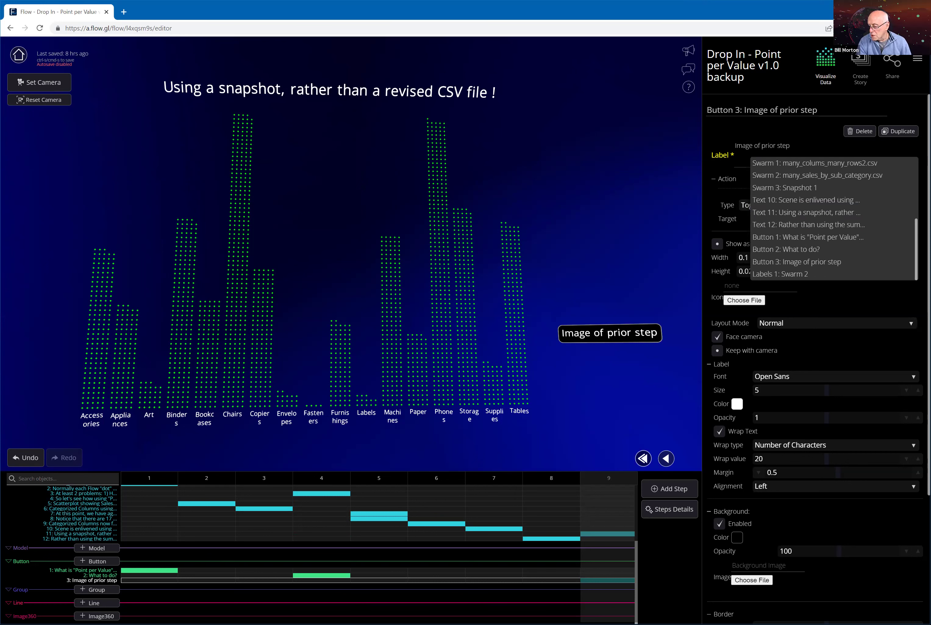
scroll(858, 228, "up", 1)
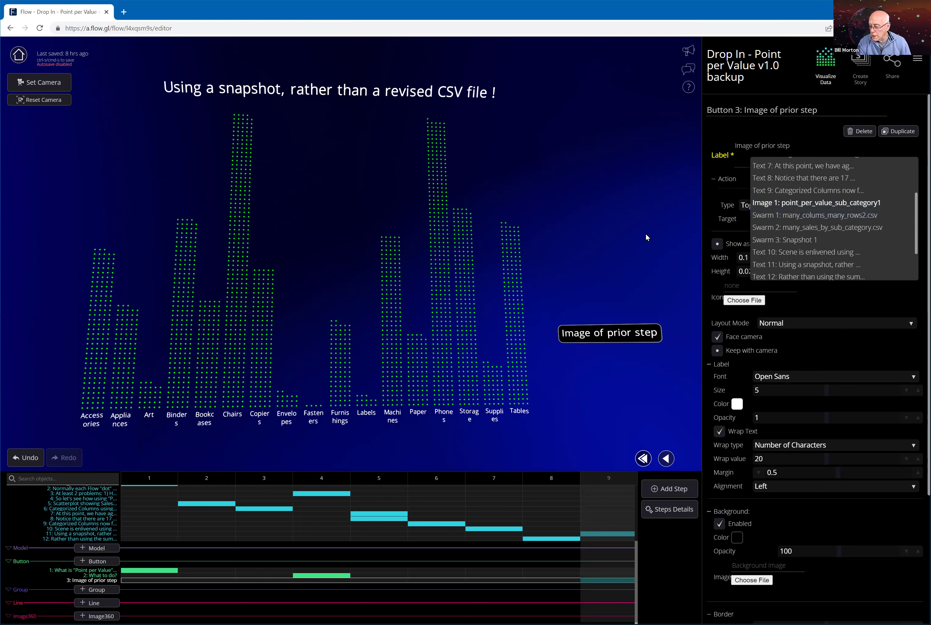
- Test the Image of prior step button, toggling the prior chart image on and off, ending hidden
left_click(623, 344)
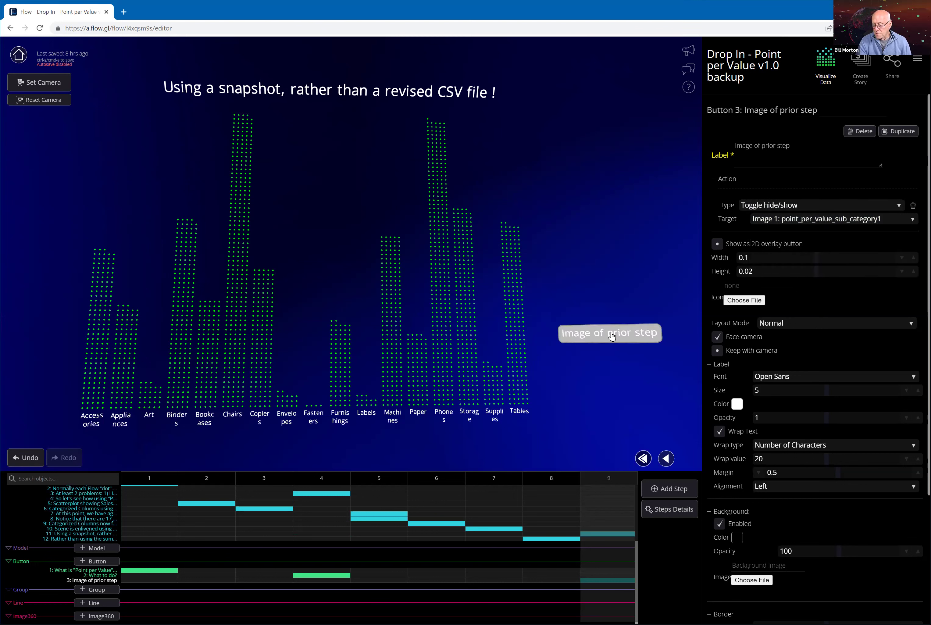
left_click(612, 336)
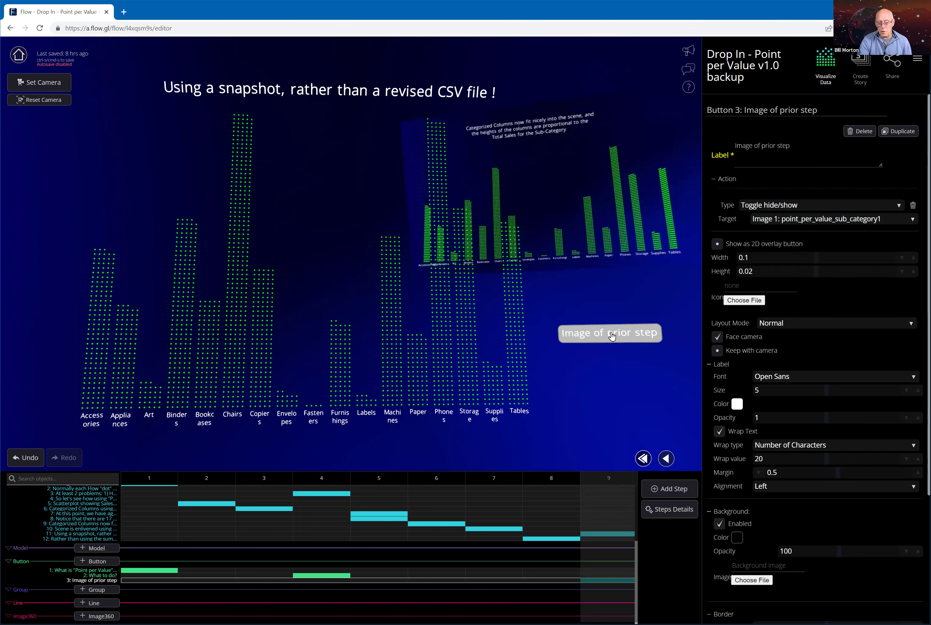
left_click(611, 336)
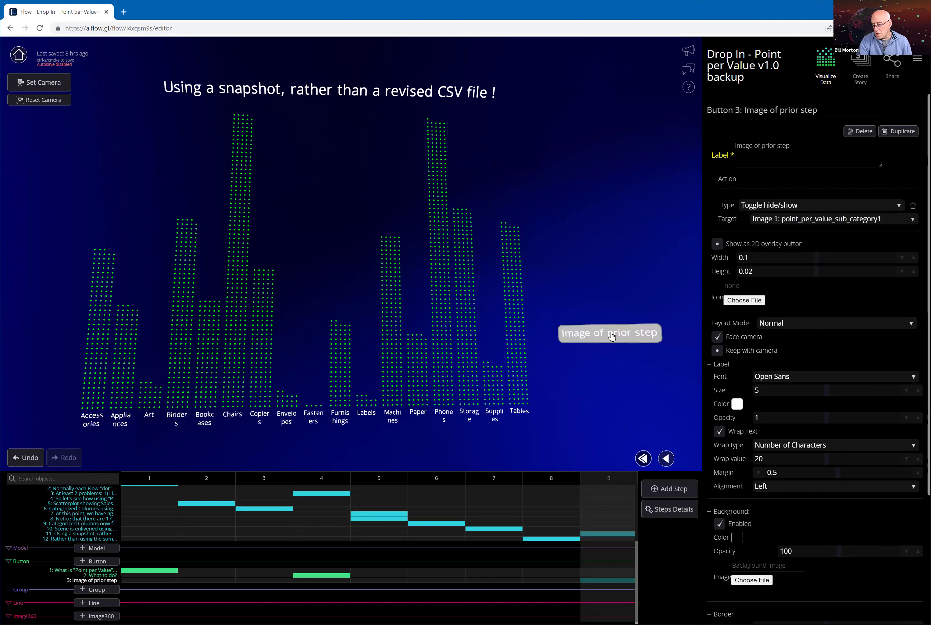
left_click(614, 336)
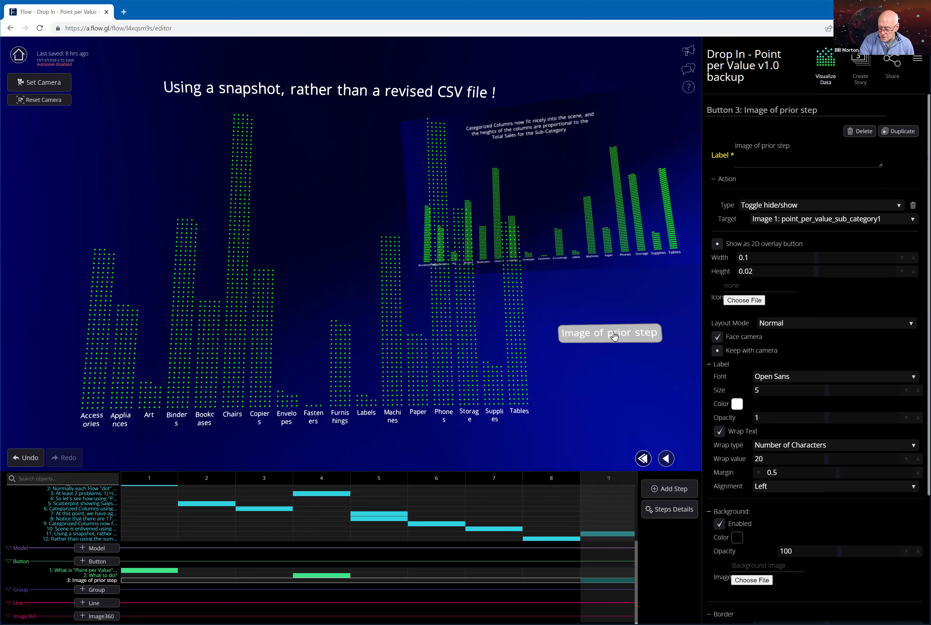
left_click(614, 336)
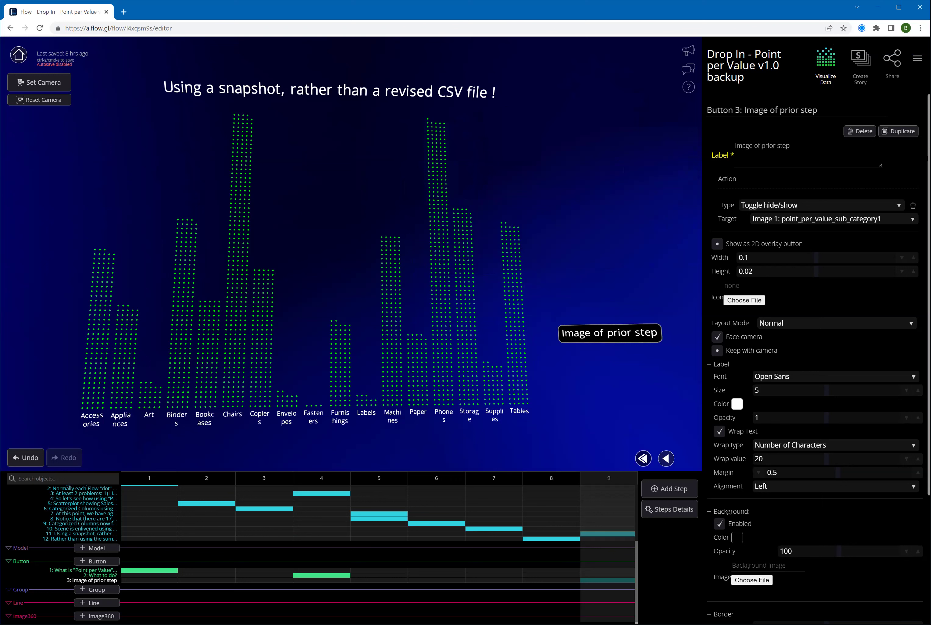
- Review Action#1 in the custom actions editor, then create a new Action#2
left_click(917, 58)
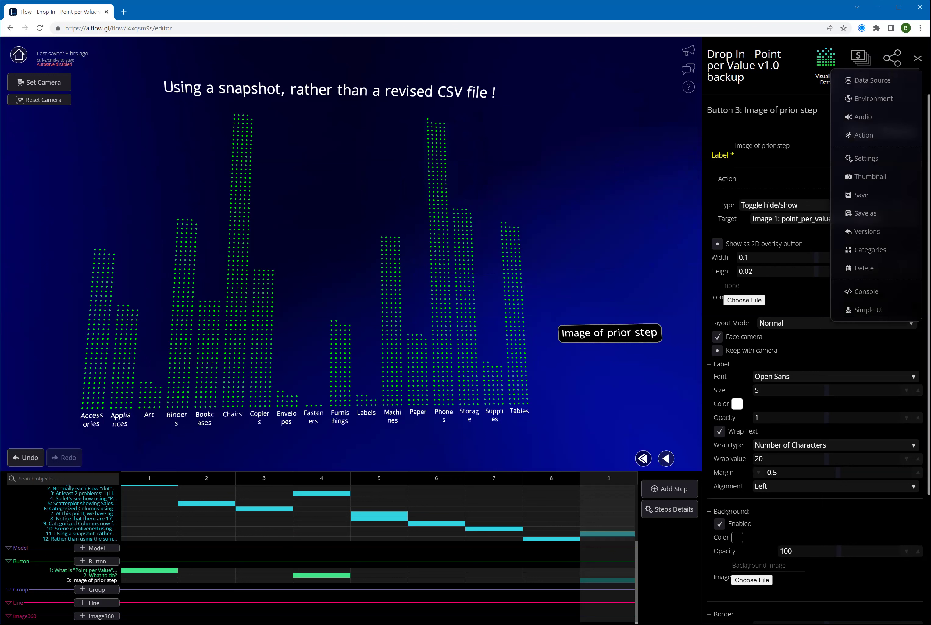
left_click(864, 136)
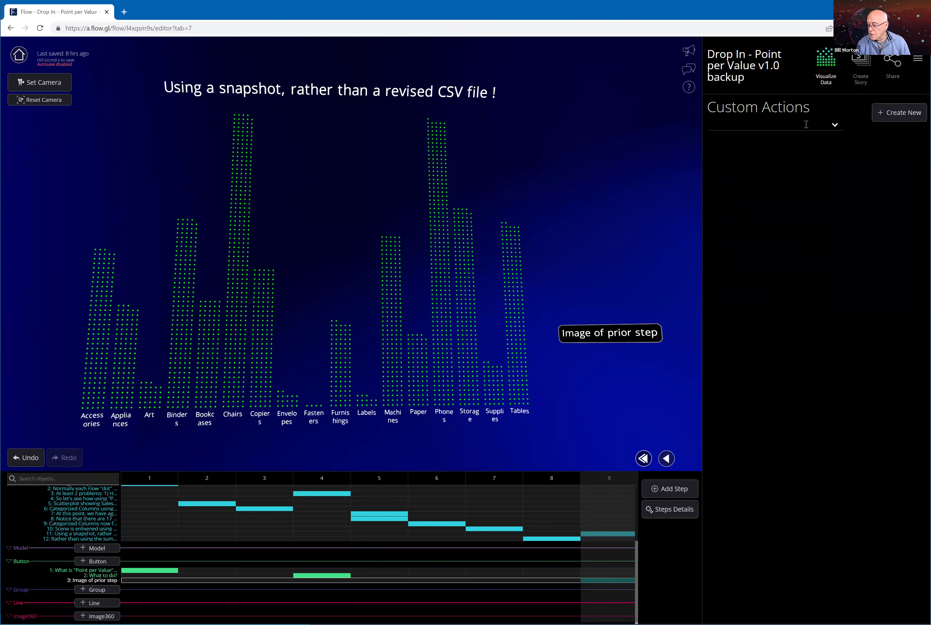
left_click(806, 124)
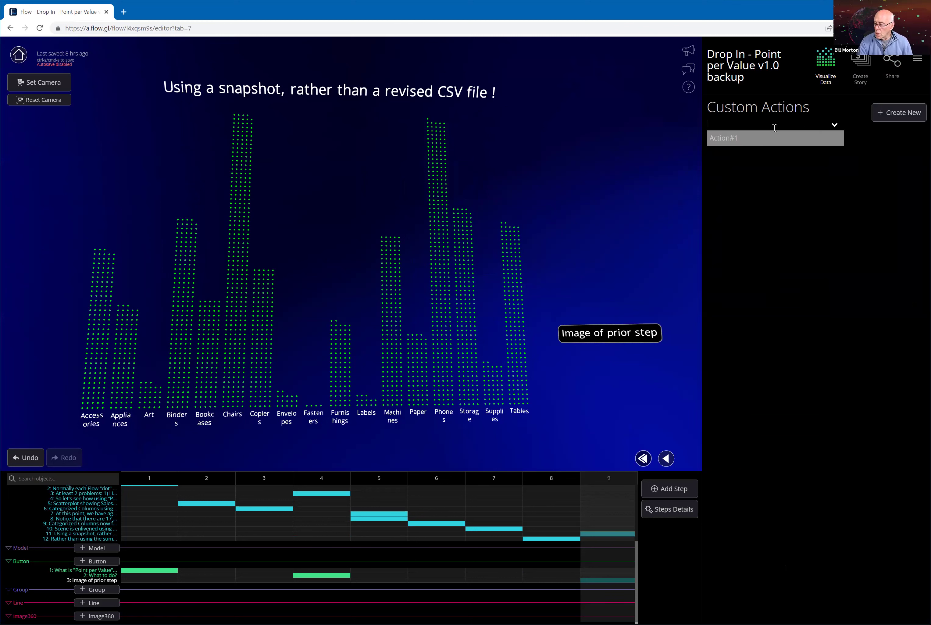
left_click(737, 136)
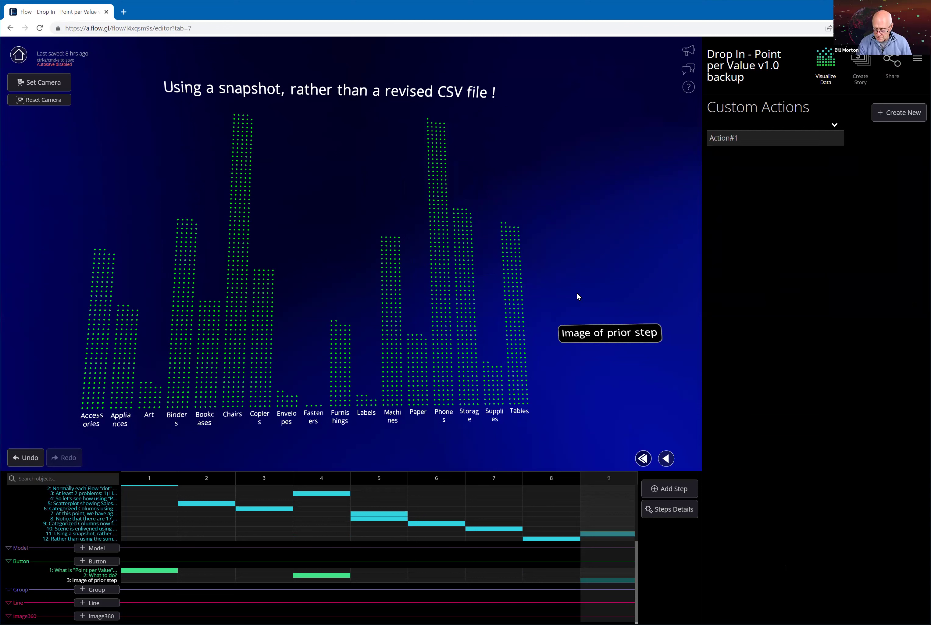
left_click(763, 123)
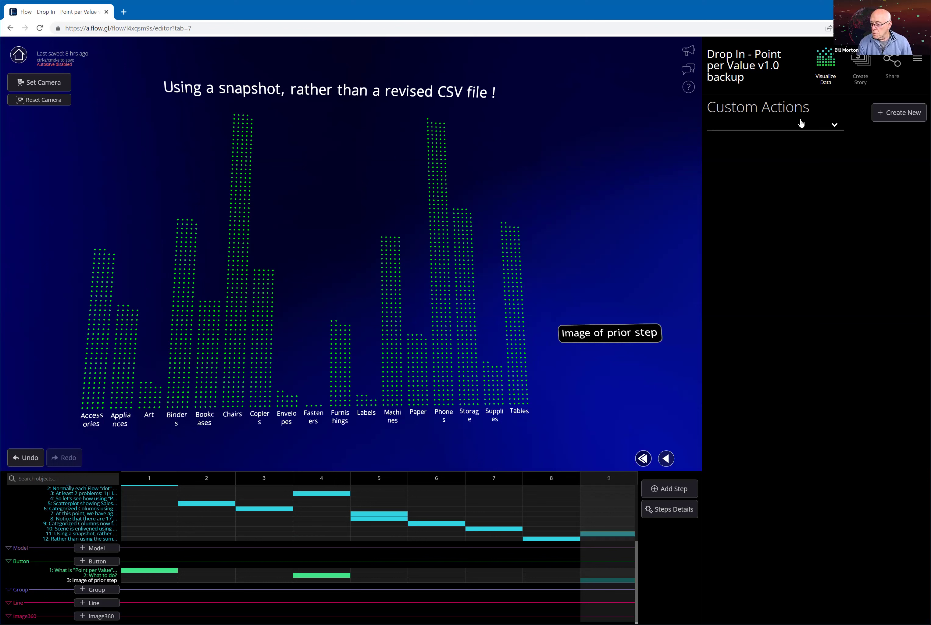
left_click(892, 111)
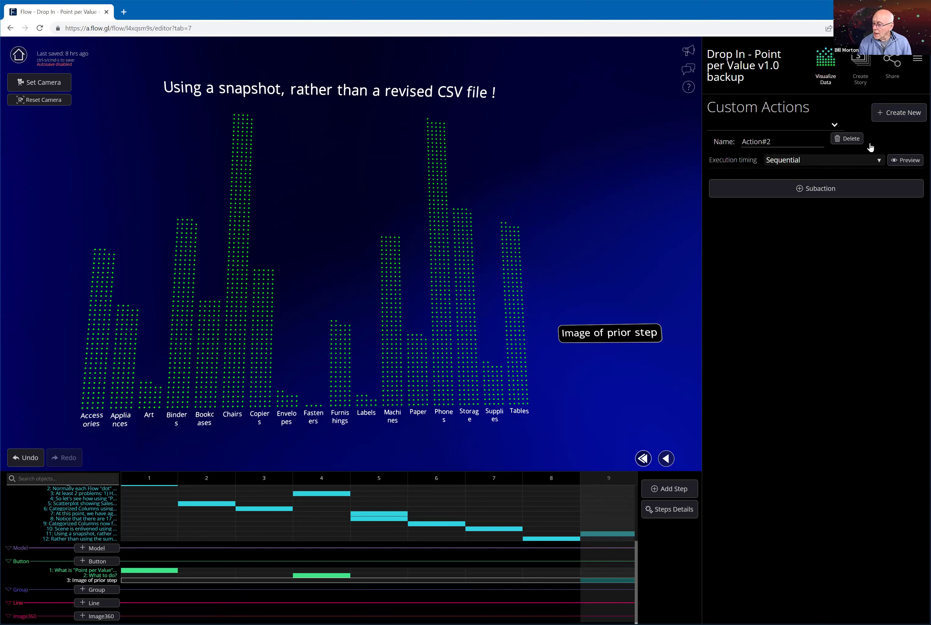
- Add a first subaction to Action#2 that hides Swarm 3: Snapshot 1
left_click(818, 190)
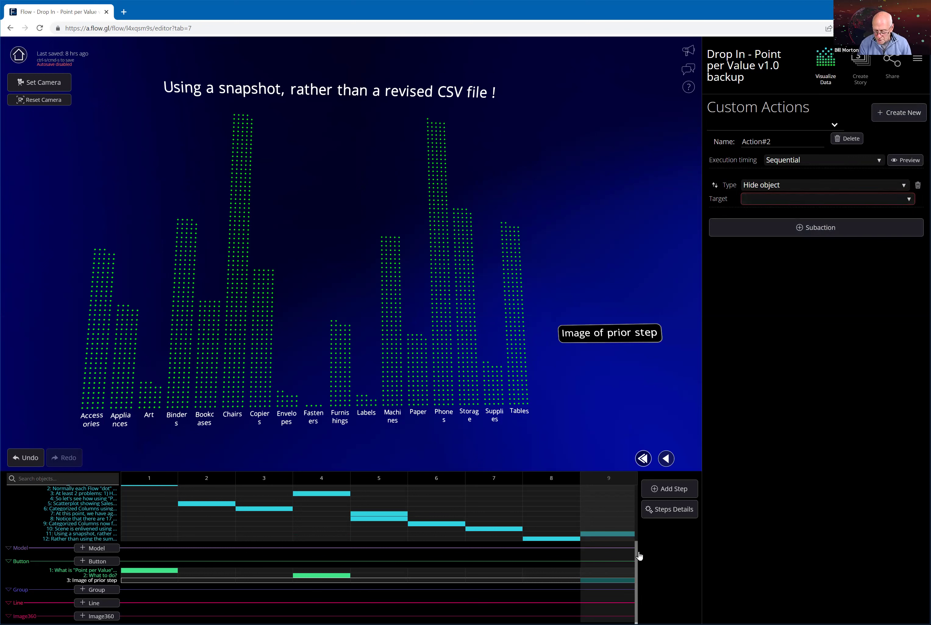
scroll(640, 537, "up", 1)
scroll(561, 516, "up", 2)
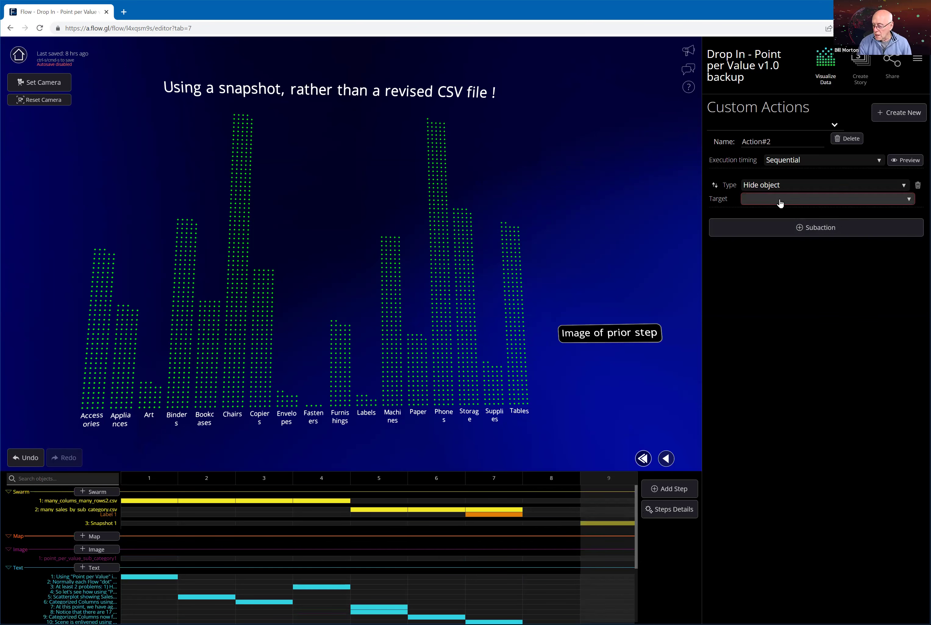
left_click(850, 205)
left_click(903, 218, "ctrl")
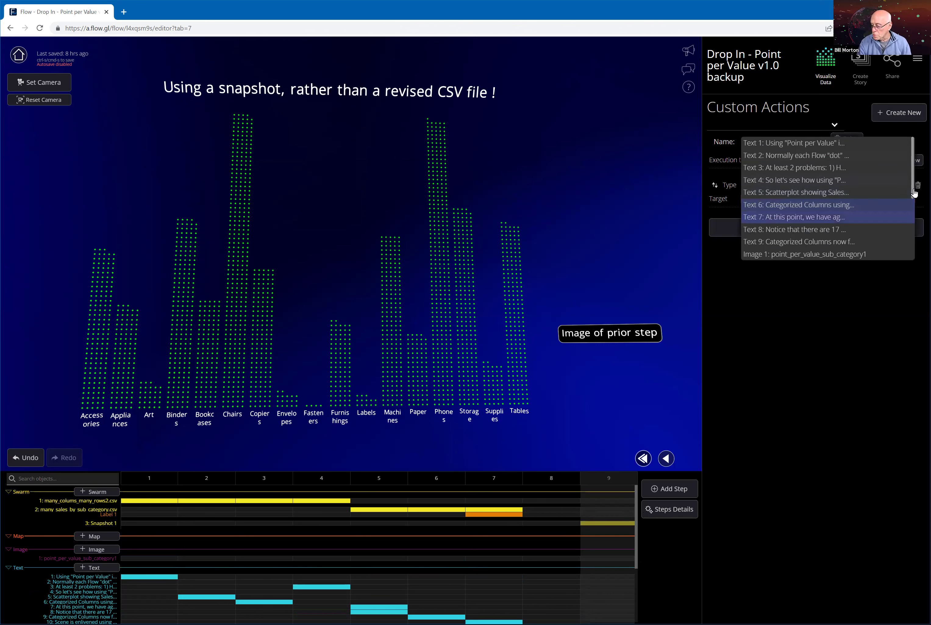
scroll(913, 193, "down", 3)
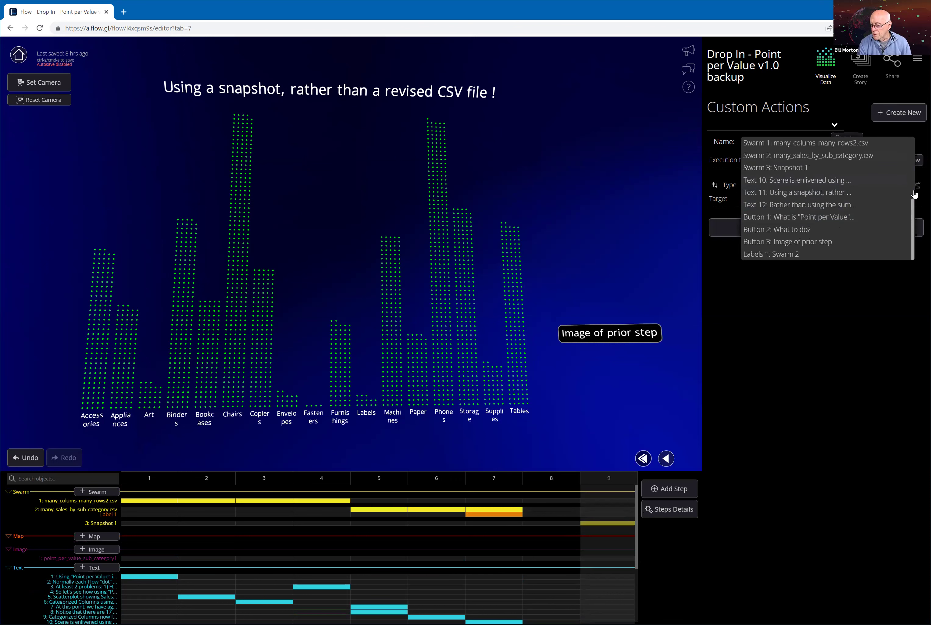
left_click(790, 170, "ctrl")
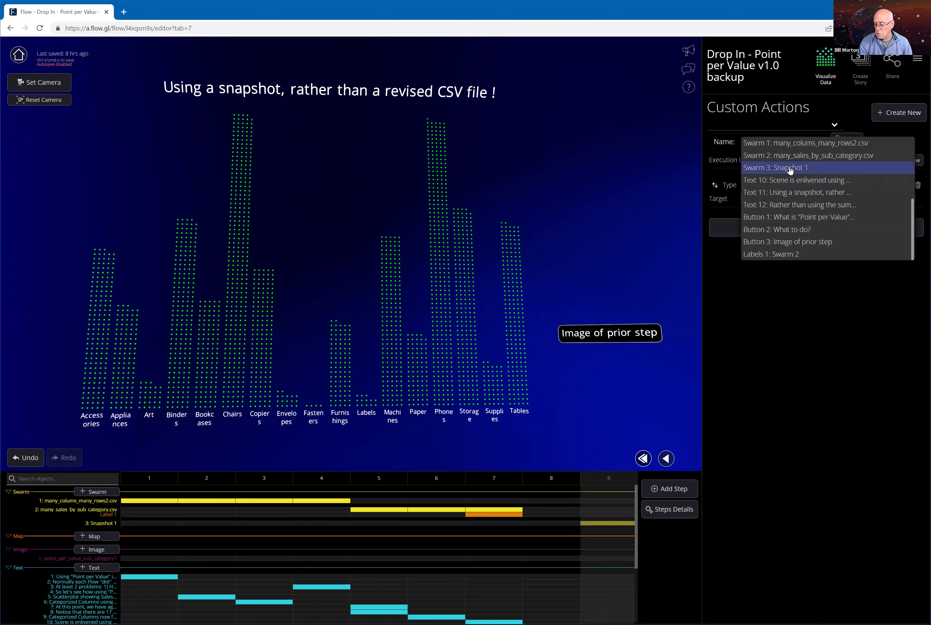
key("Return")
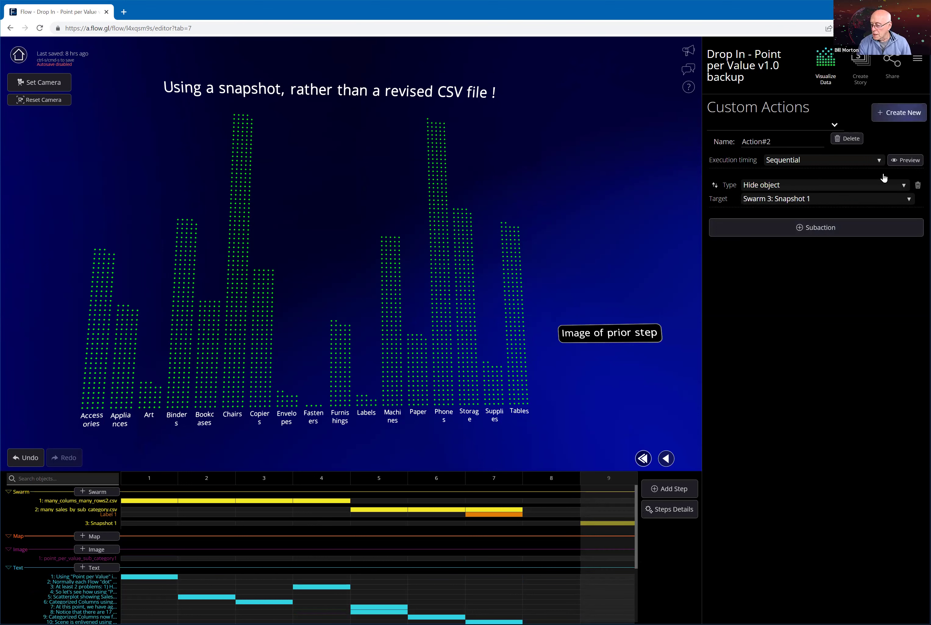
- Add a second subaction of type Delay lasting until 3 seconds elapsed
left_click(819, 231)
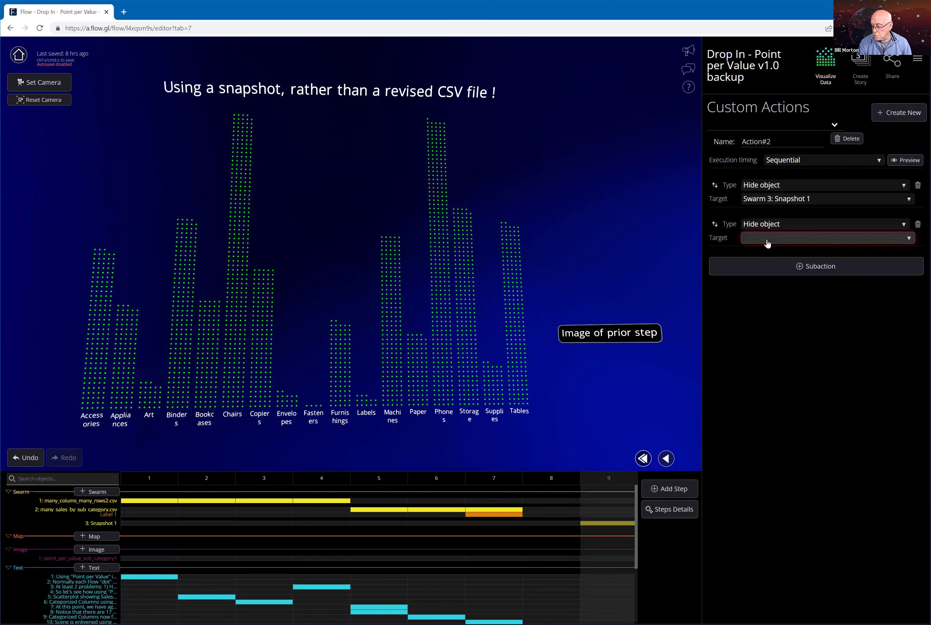
left_click(781, 240)
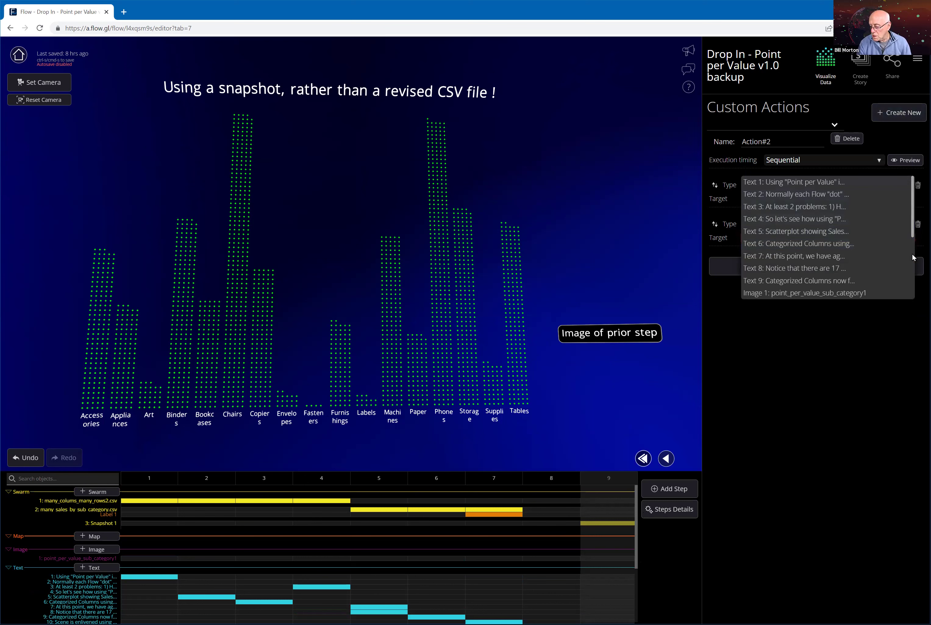
scroll(914, 256, "down", 2)
scroll(915, 214, "up", 2)
key("Escape")
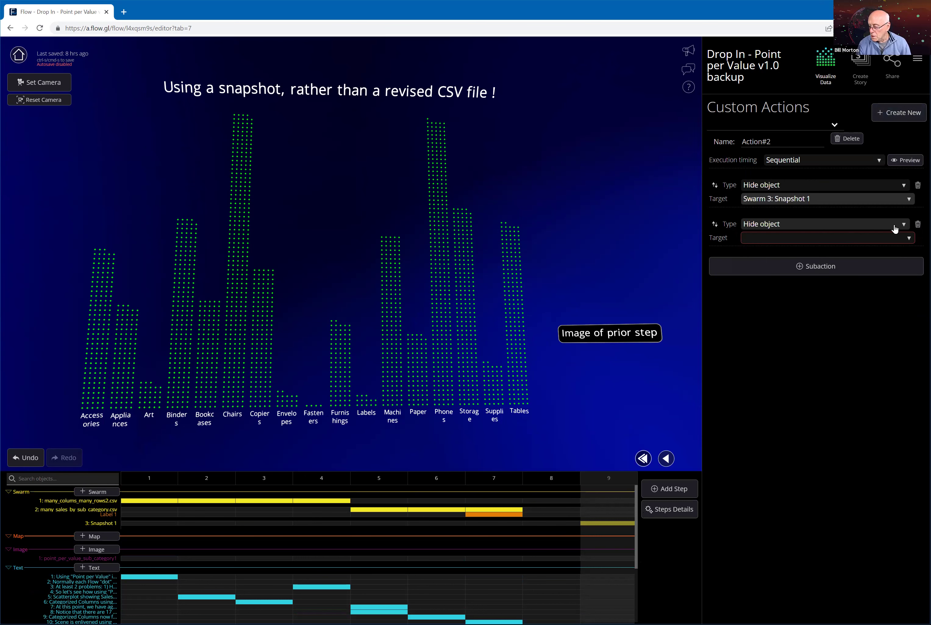
left_click(893, 227)
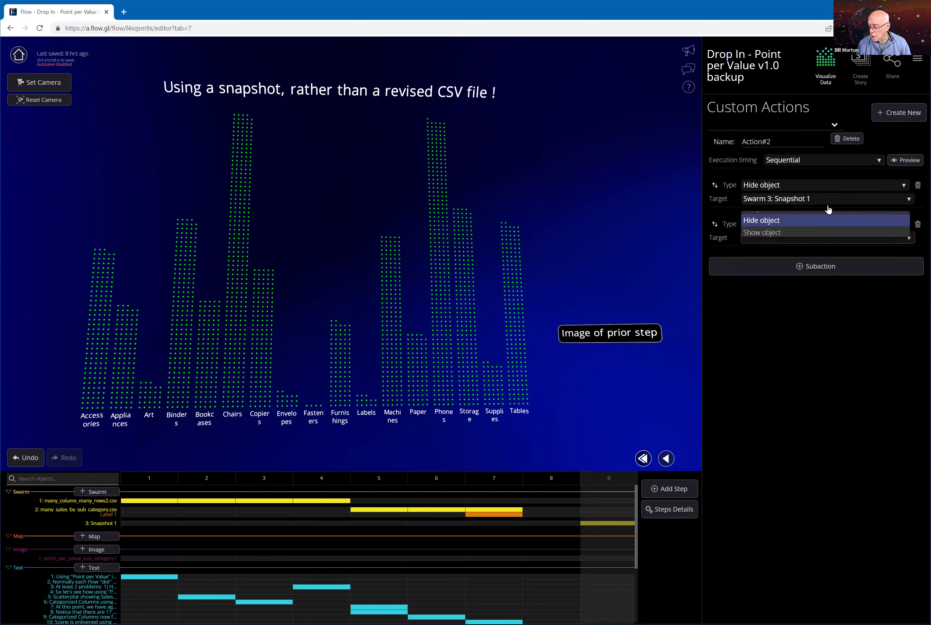
left_click(756, 183)
left_click(768, 185)
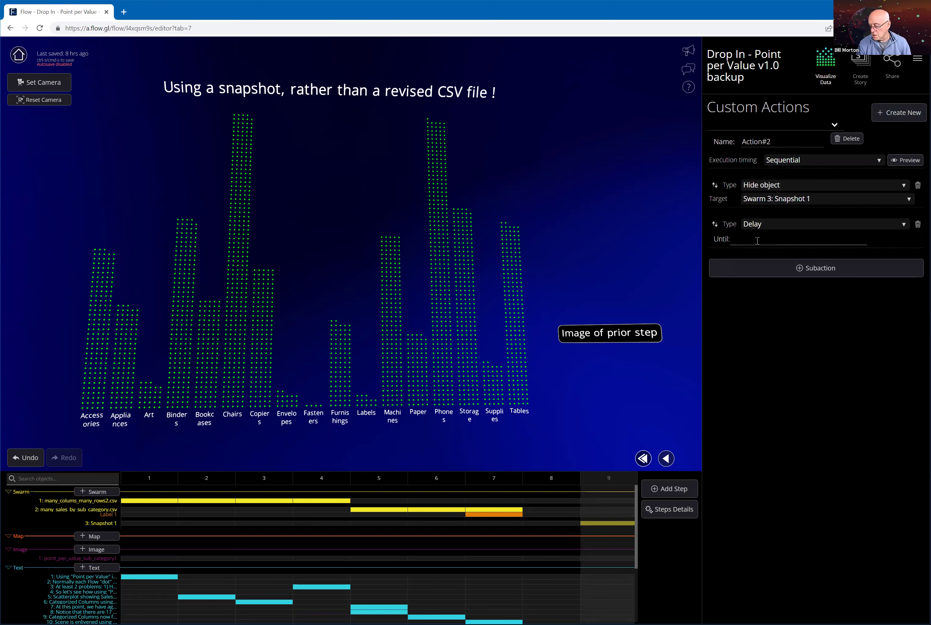
left_click(757, 240)
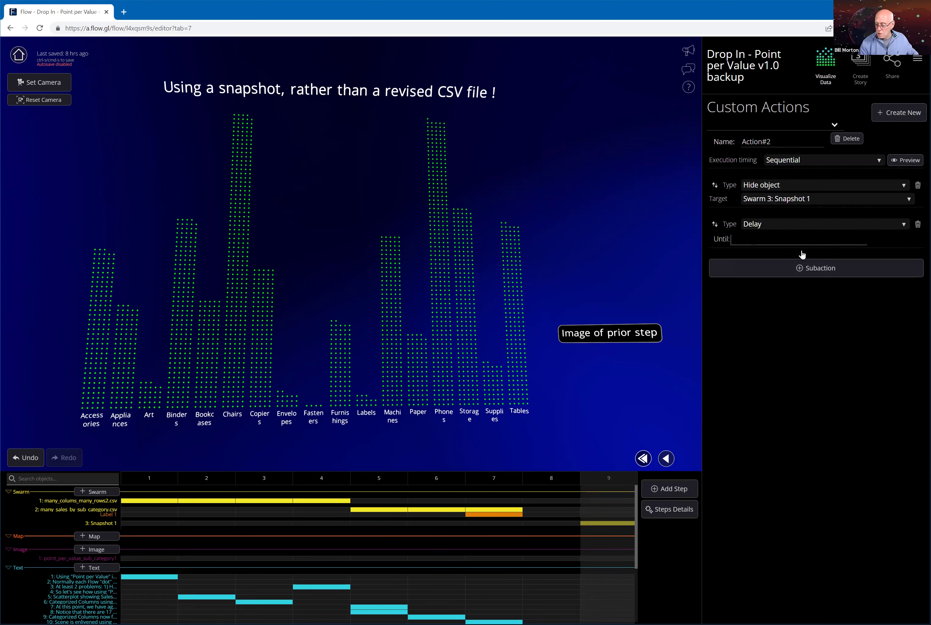
type("3")
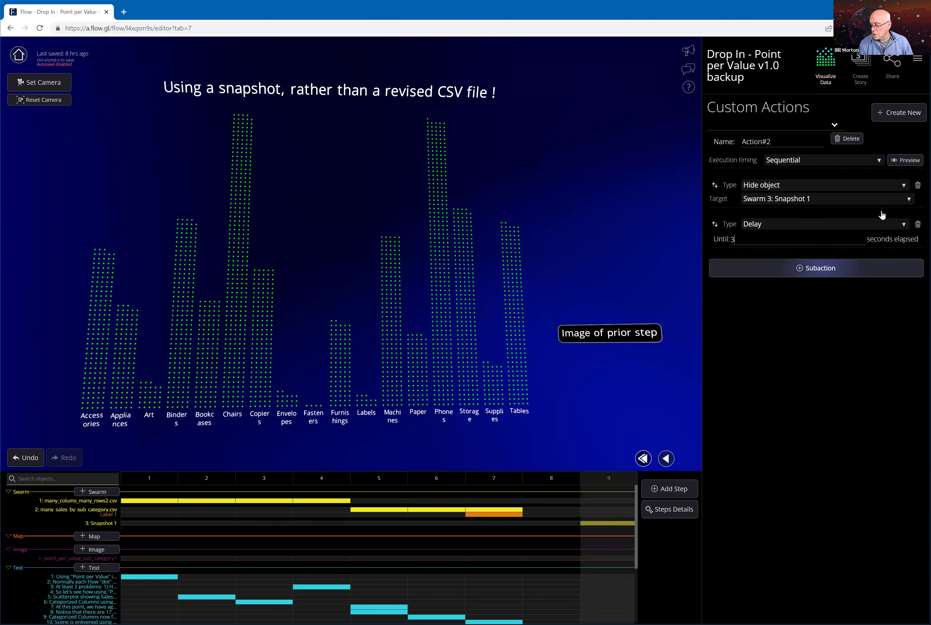
- Add a Toggle hide/show subaction on Swarm 3: Snapshot 1 to Action#2
left_click(826, 271)
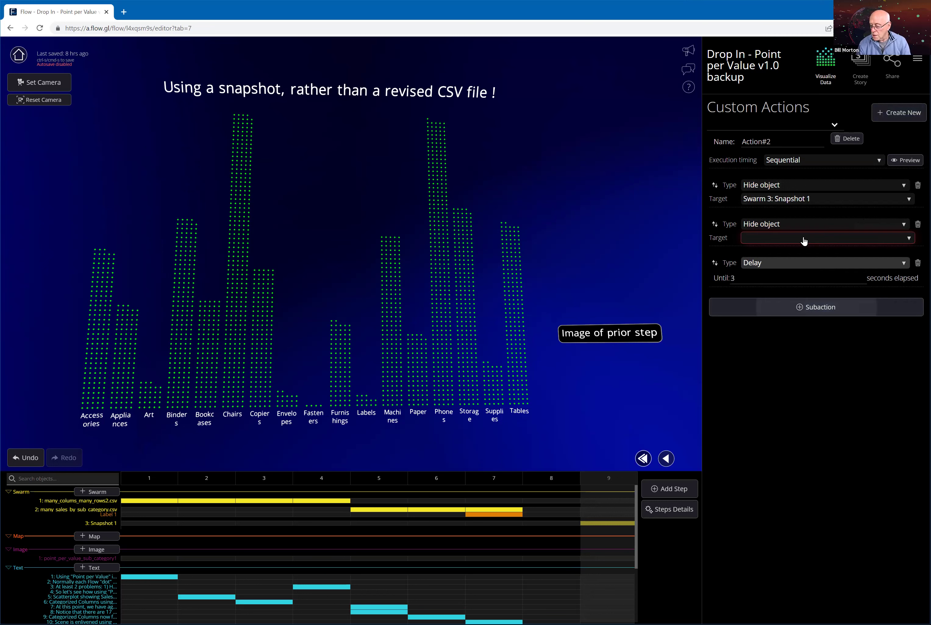
left_click(788, 226)
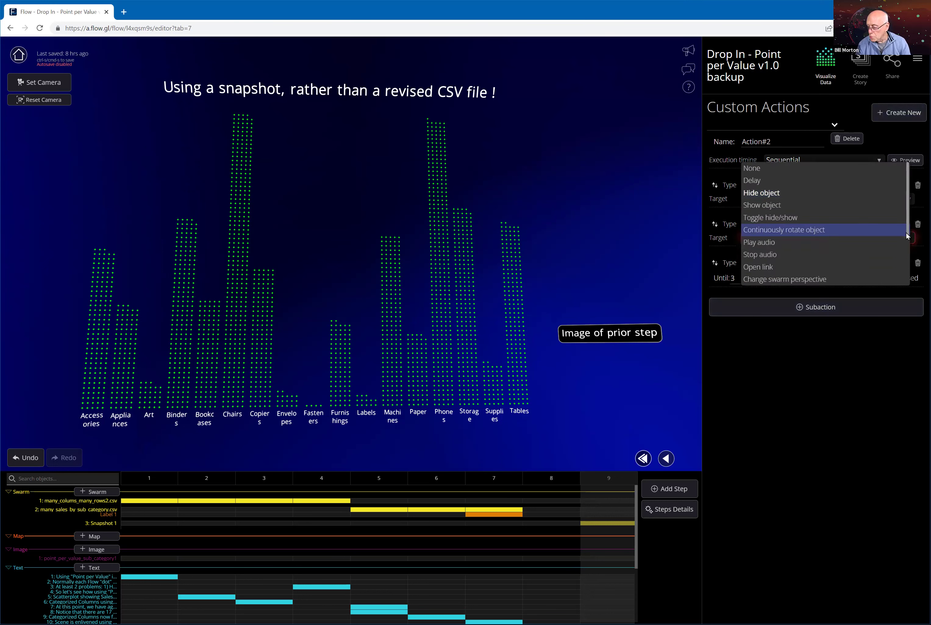
scroll(907, 254, "down", 1)
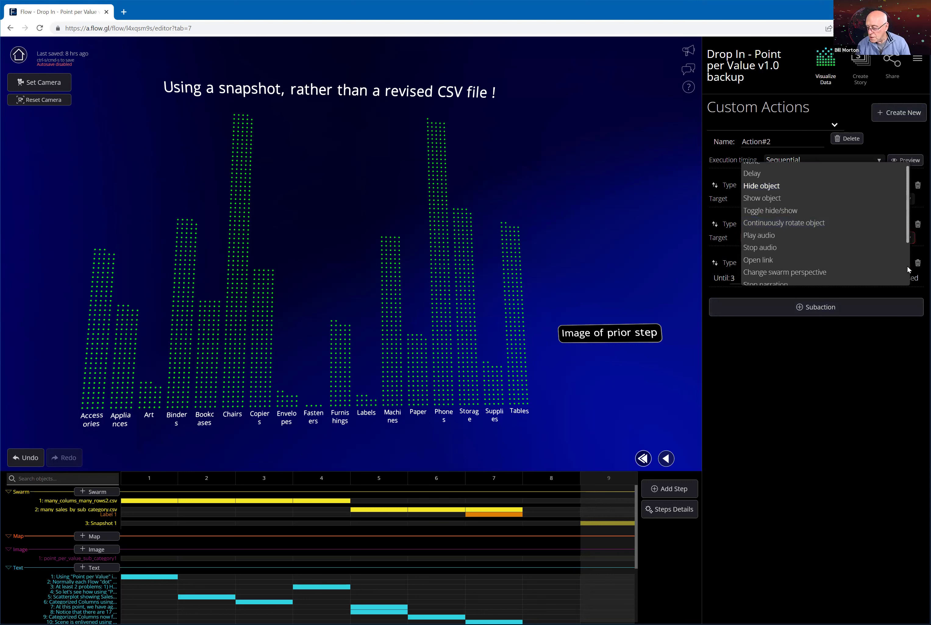
scroll(908, 279, "down", 5)
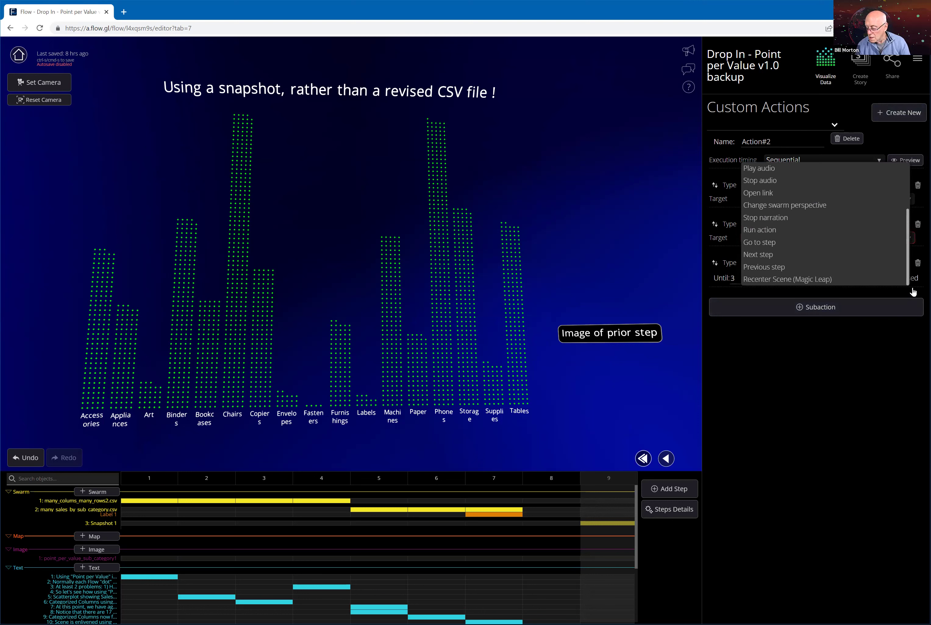
scroll(825, 225, "up", 3)
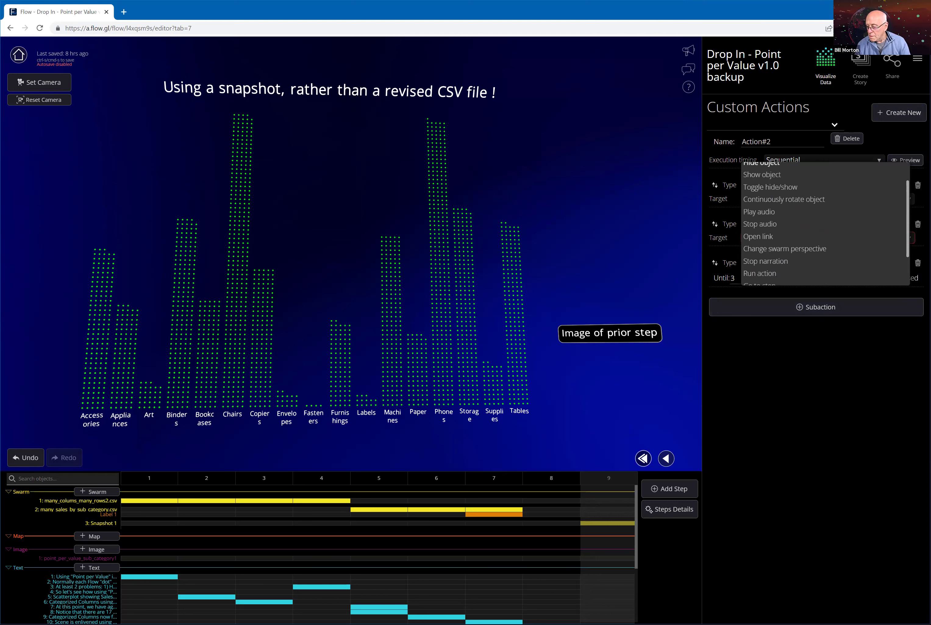
scroll(783, 221, "up", 1)
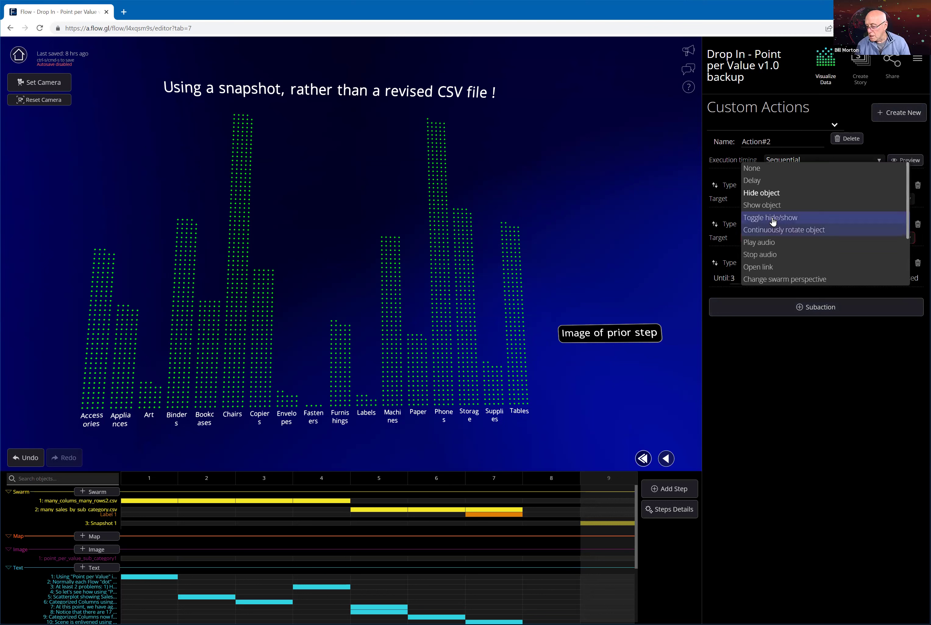
left_click(773, 239)
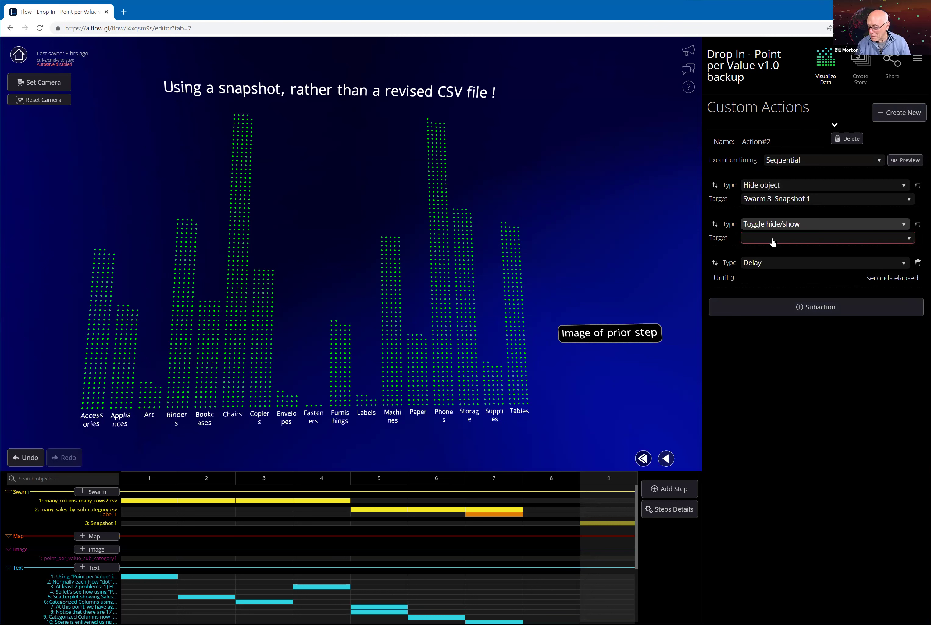
left_click(906, 223)
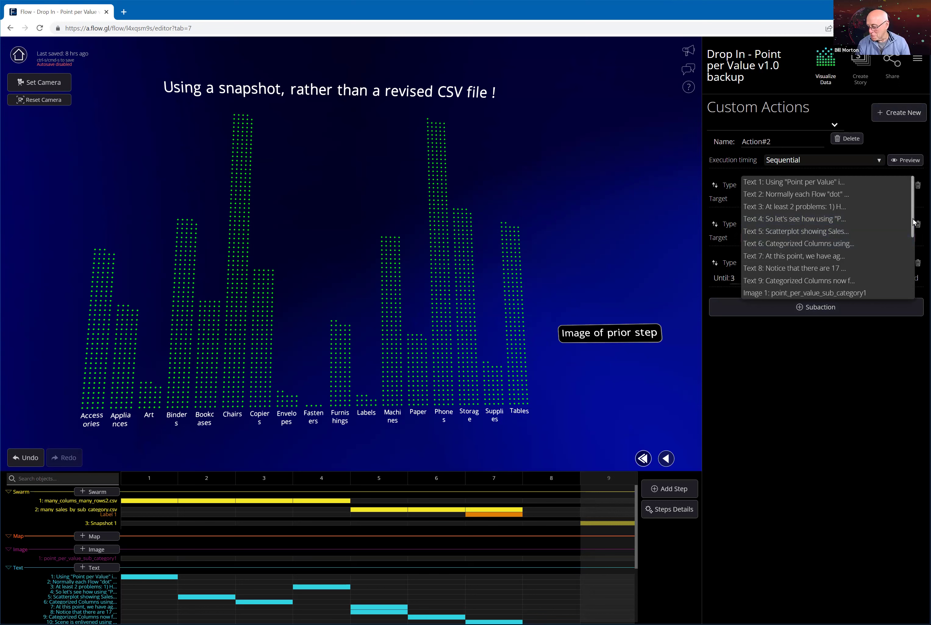
scroll(911, 228, "down", 1)
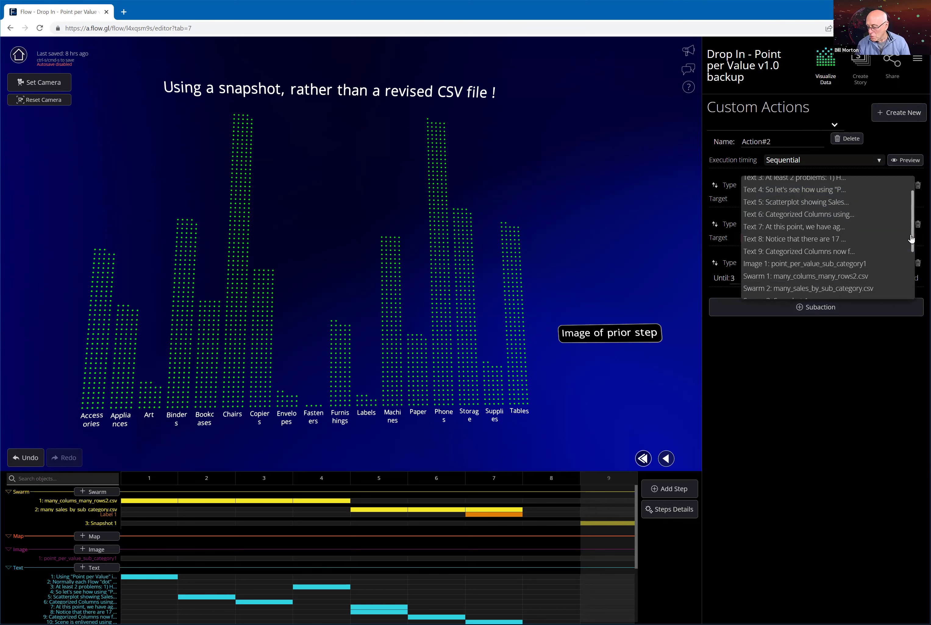
scroll(898, 254, "down", 3)
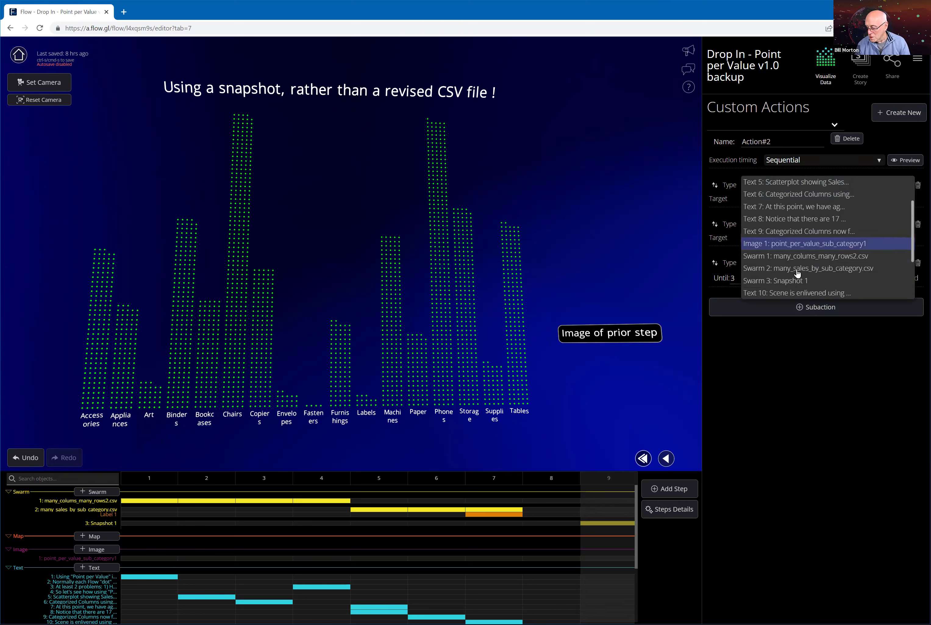
left_click(777, 281)
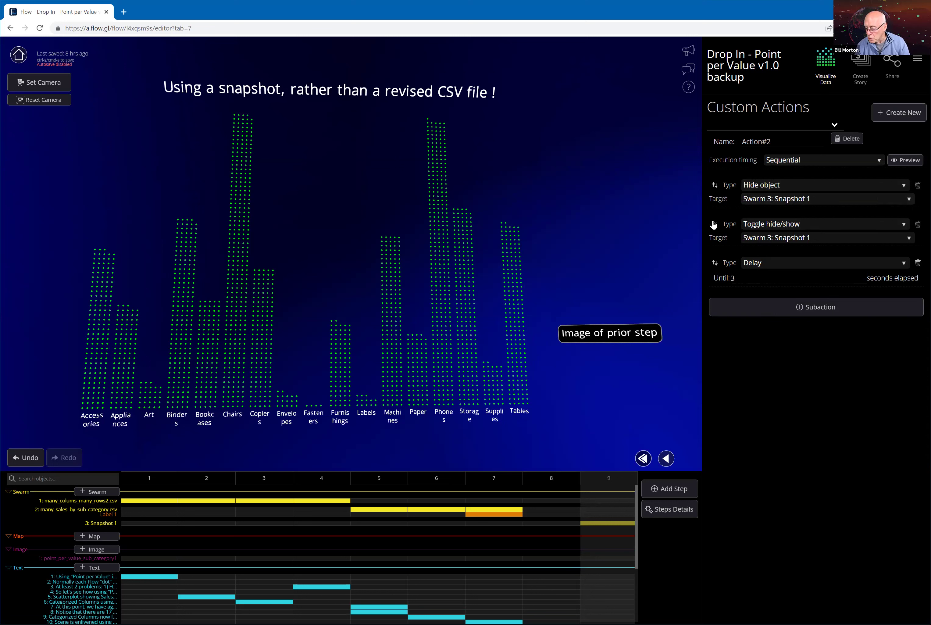
- Move the Toggle hide/show subaction below the 3-second Delay subaction
left_click_drag(713, 225, 777, 185)
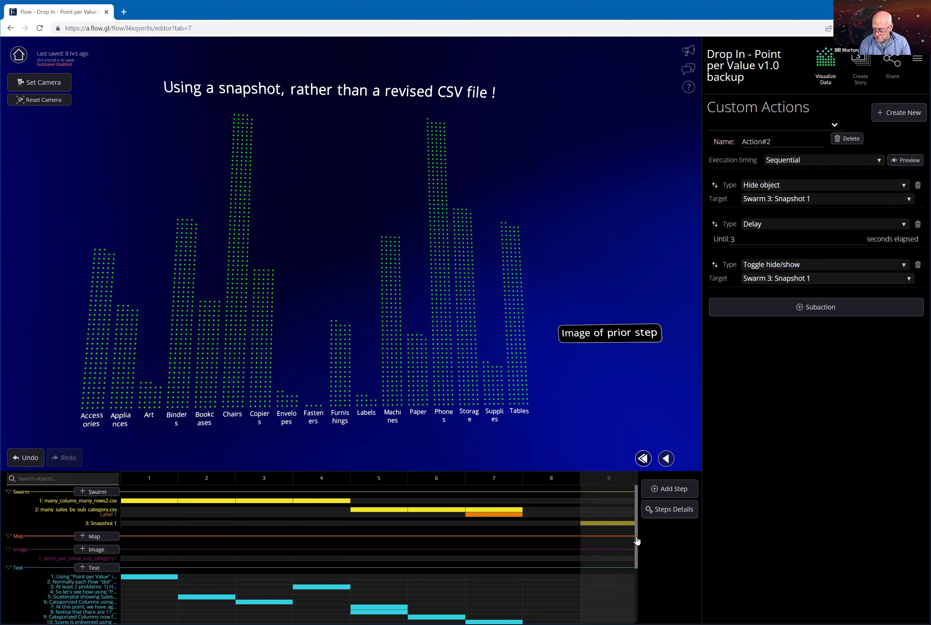
- Add a new Button 4 to step 9 and list its action type options
scroll(637, 543, "down", 1)
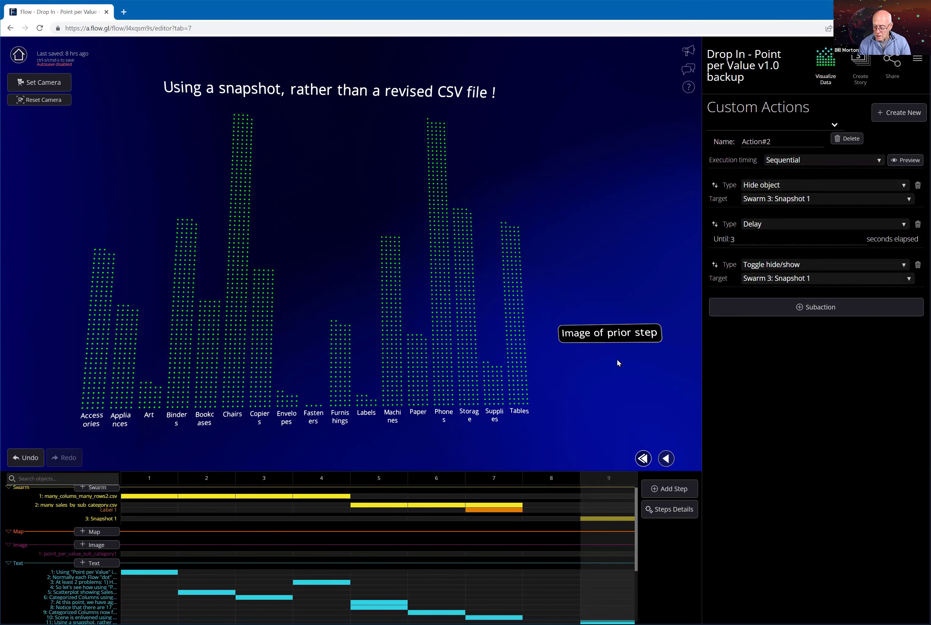
scroll(632, 521, "down", 1)
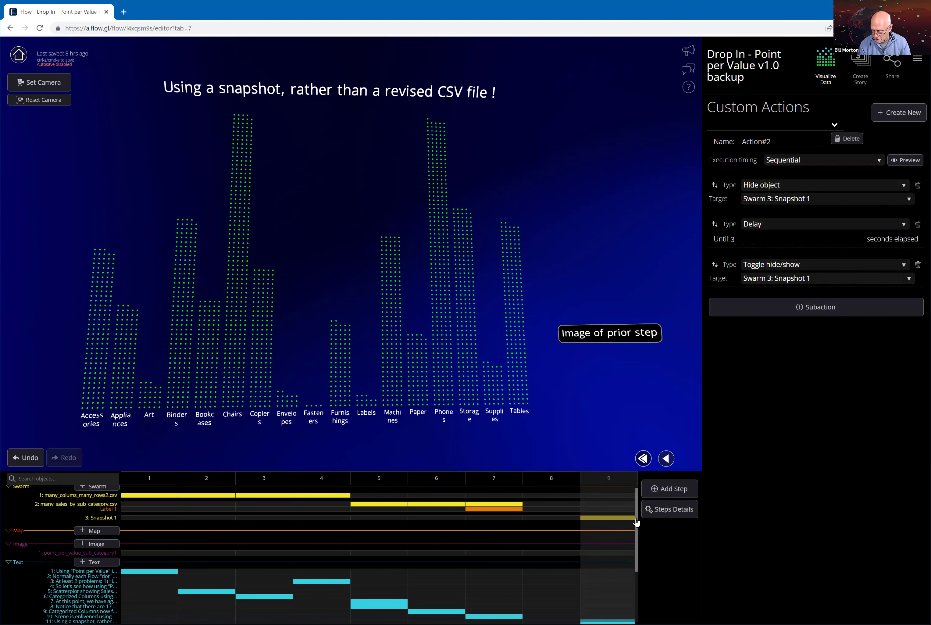
scroll(634, 552, "down", 1)
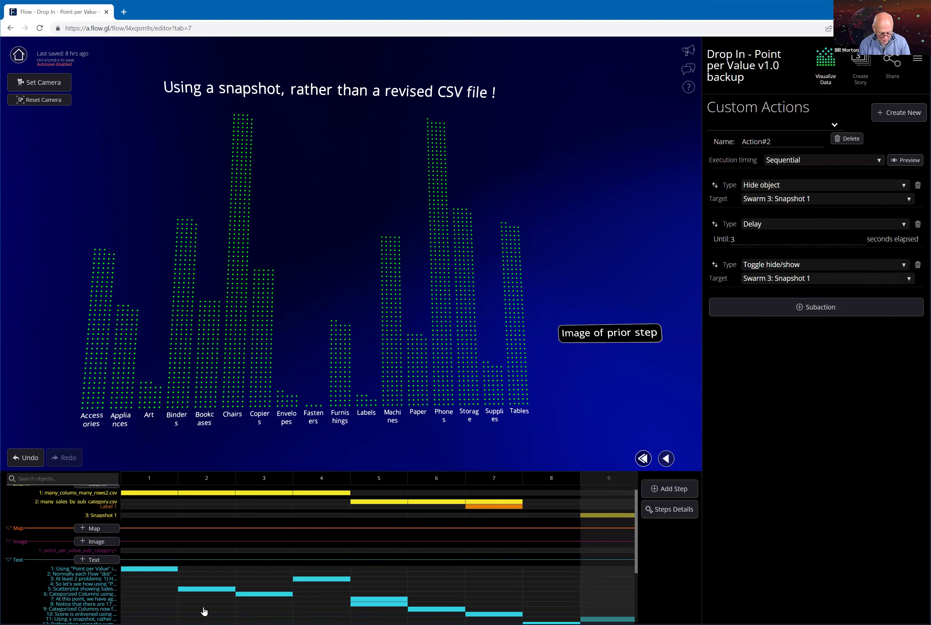
scroll(113, 551, "down", 3)
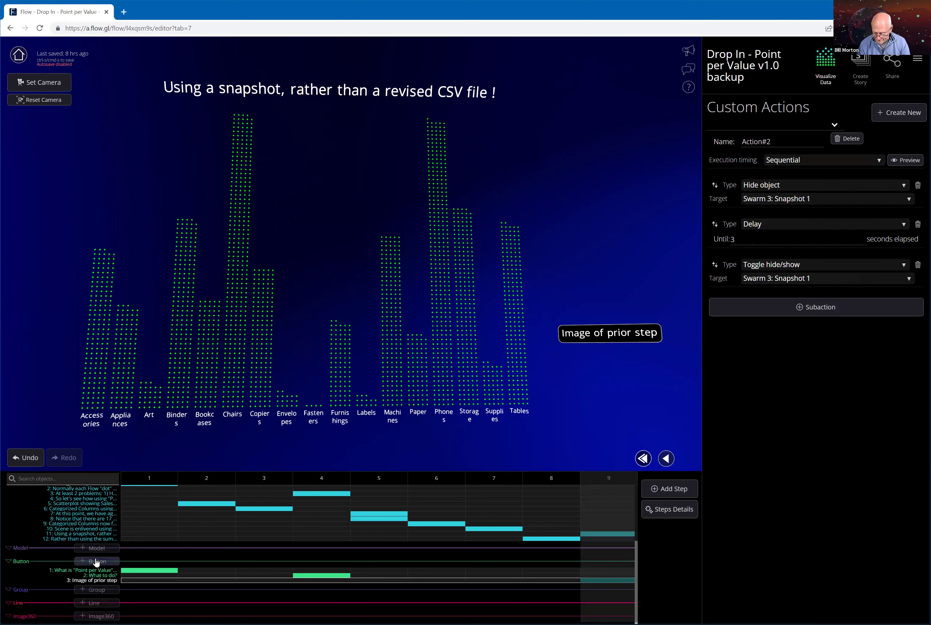
left_click(623, 591)
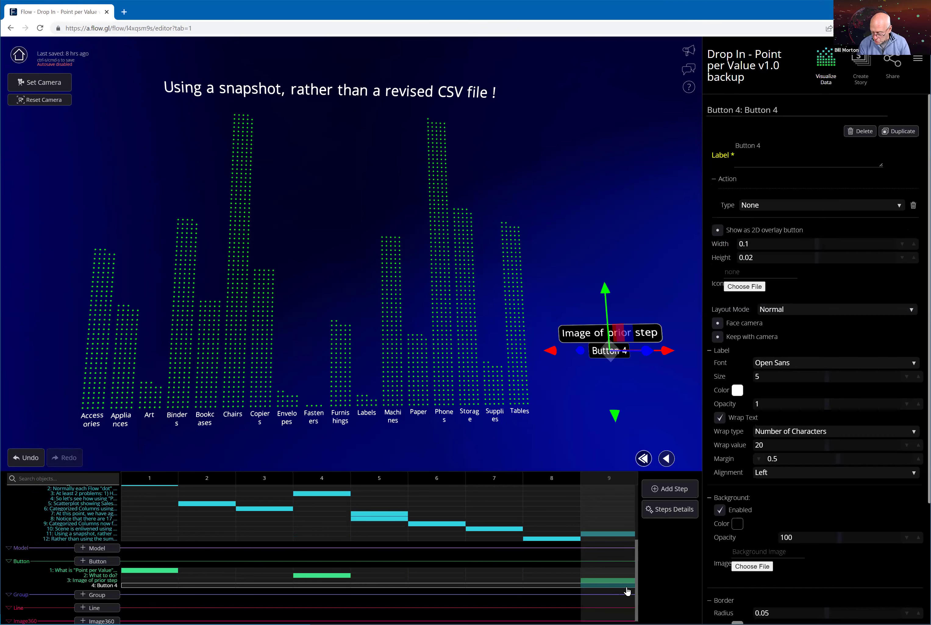
left_click(781, 203)
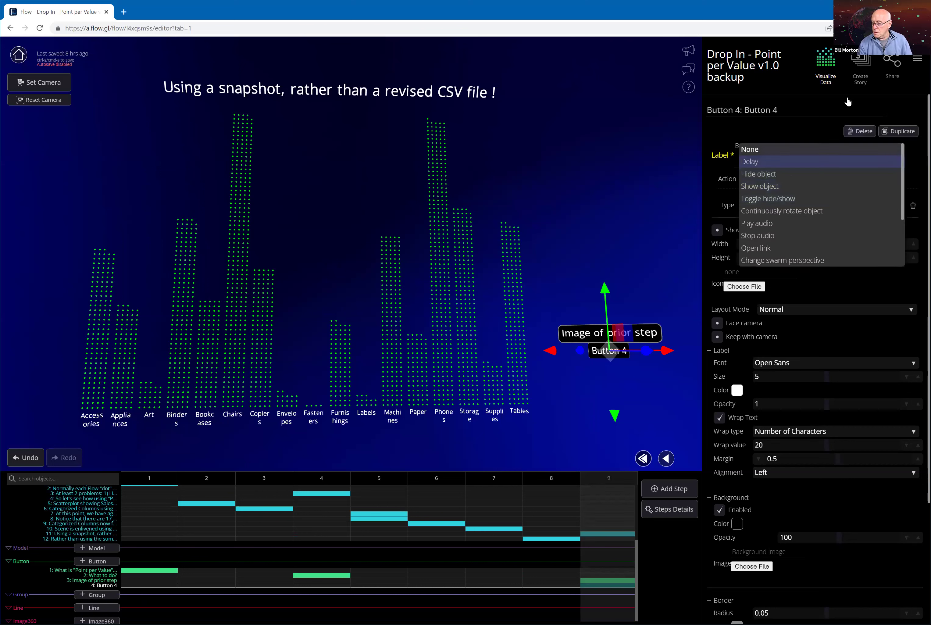
- Label Button 4 'Demo complex action' and set it to Run action with Action#2
left_click(769, 149)
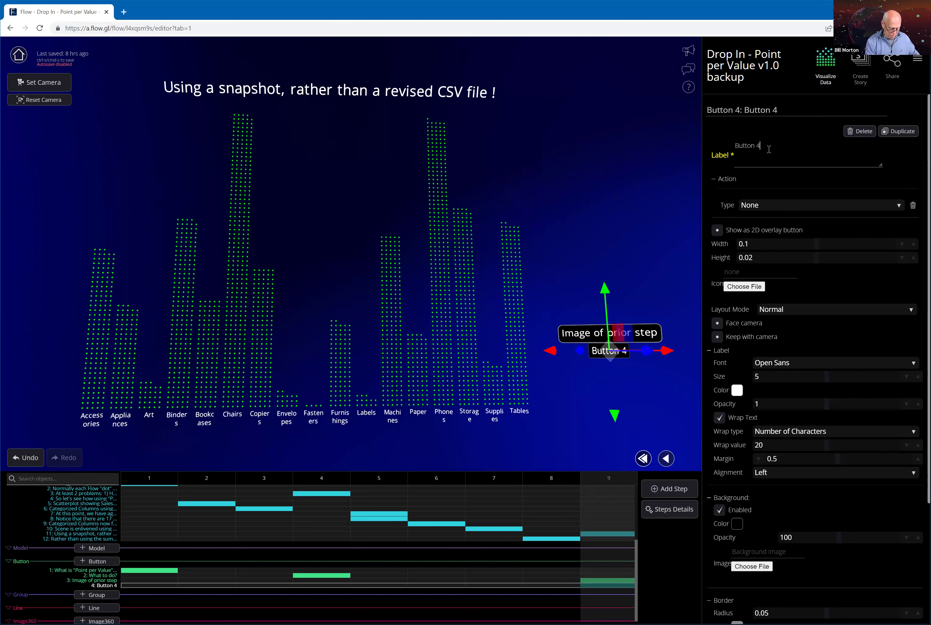
type("B")
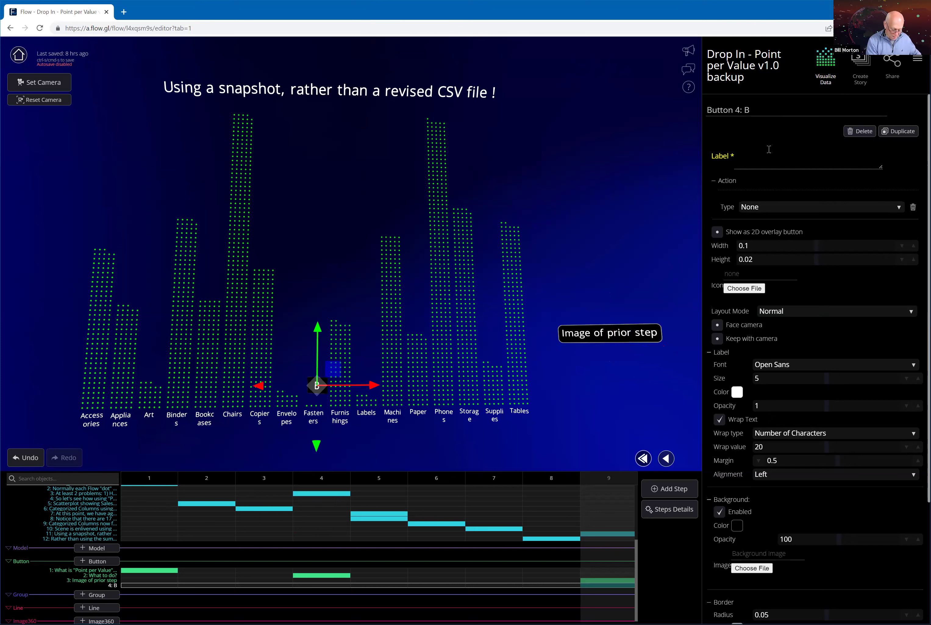
type("Demo complex a")
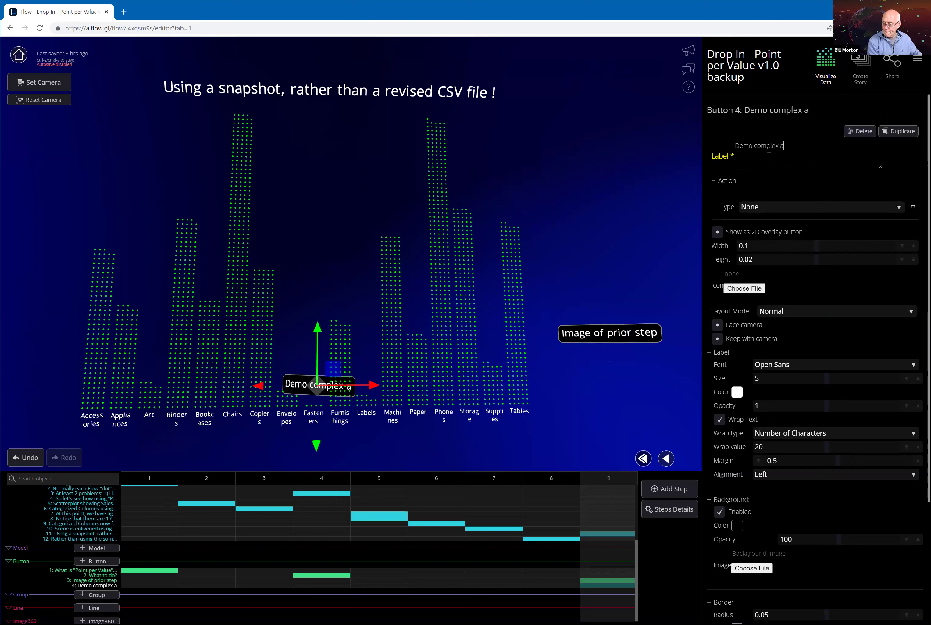
type("ction")
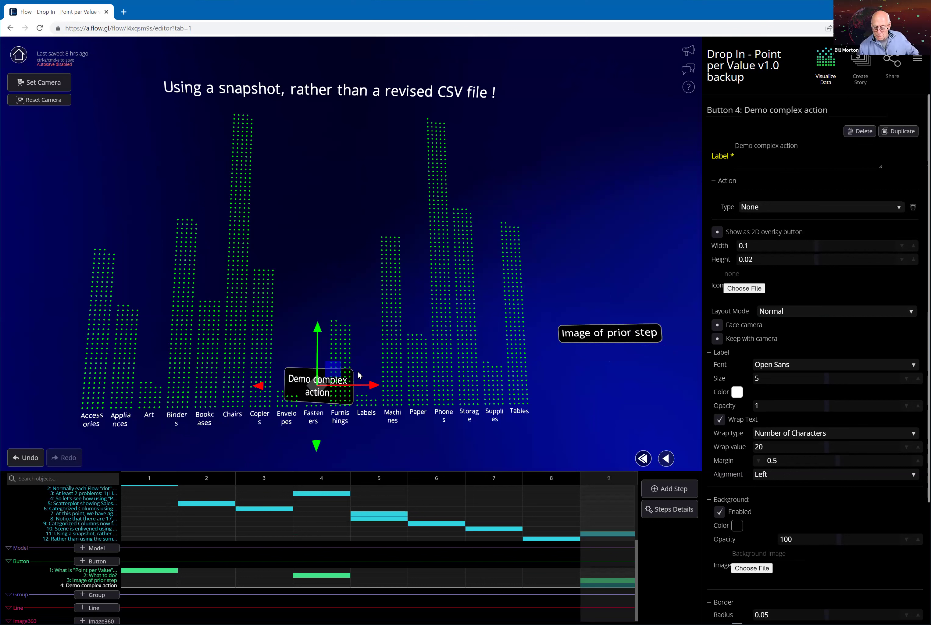
left_click(829, 208)
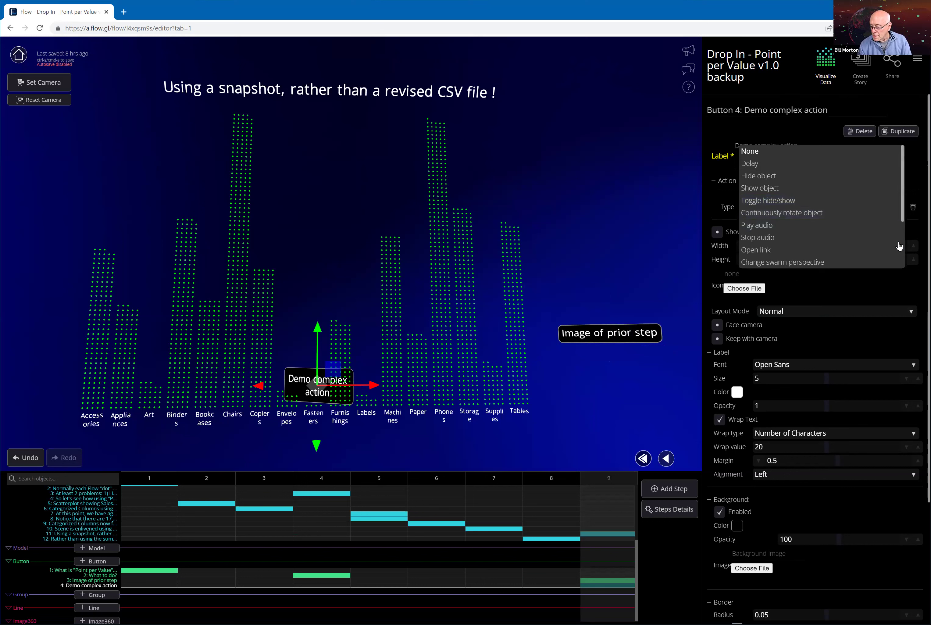
scroll(898, 249, "down", 3)
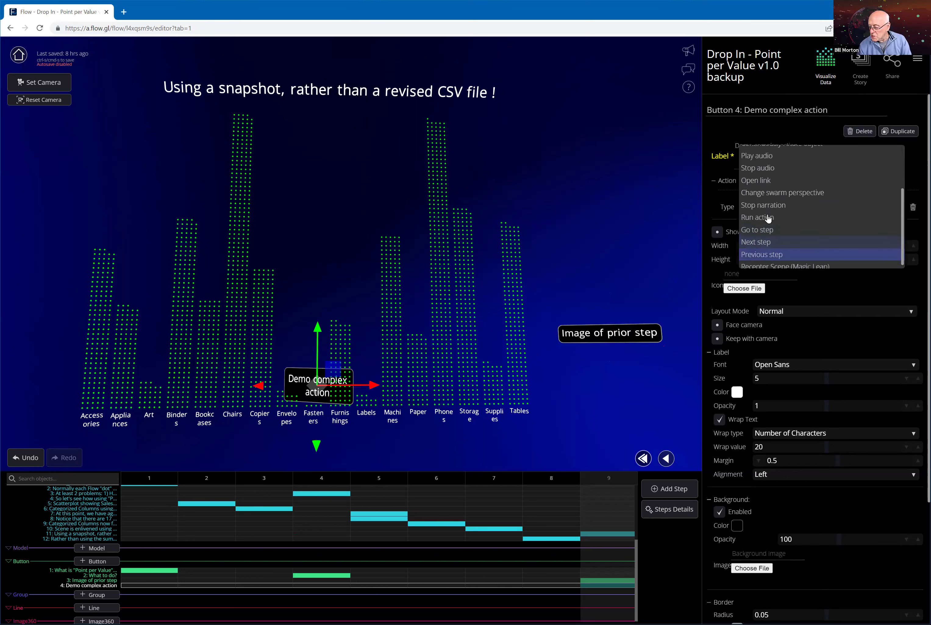
left_click(768, 218)
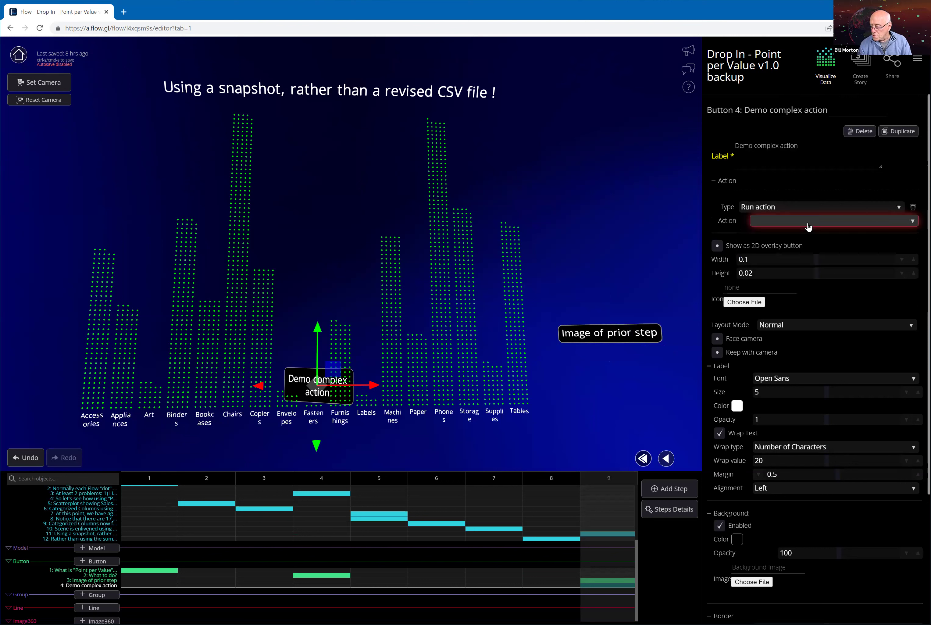
left_click(779, 227)
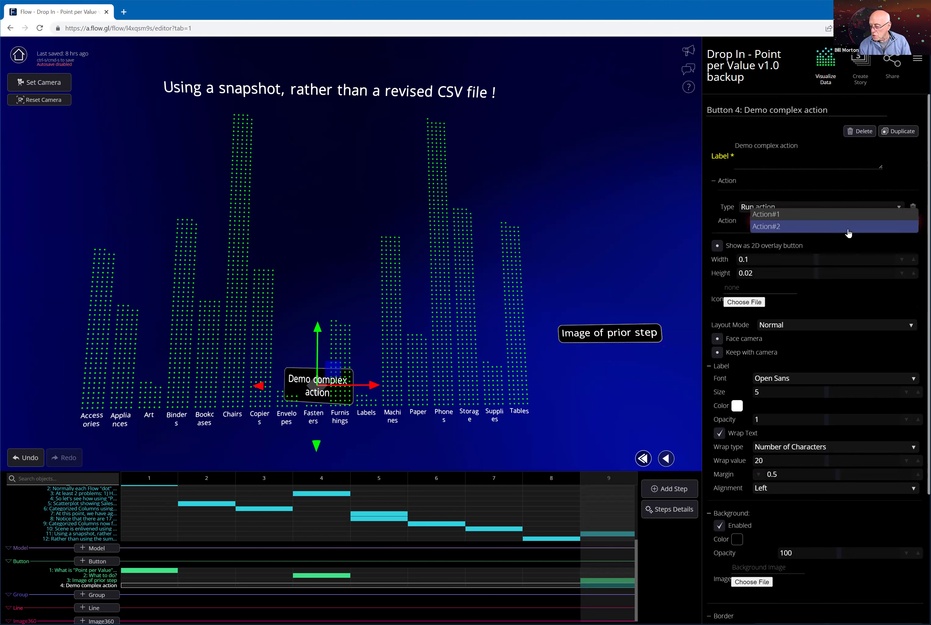
left_click(852, 227)
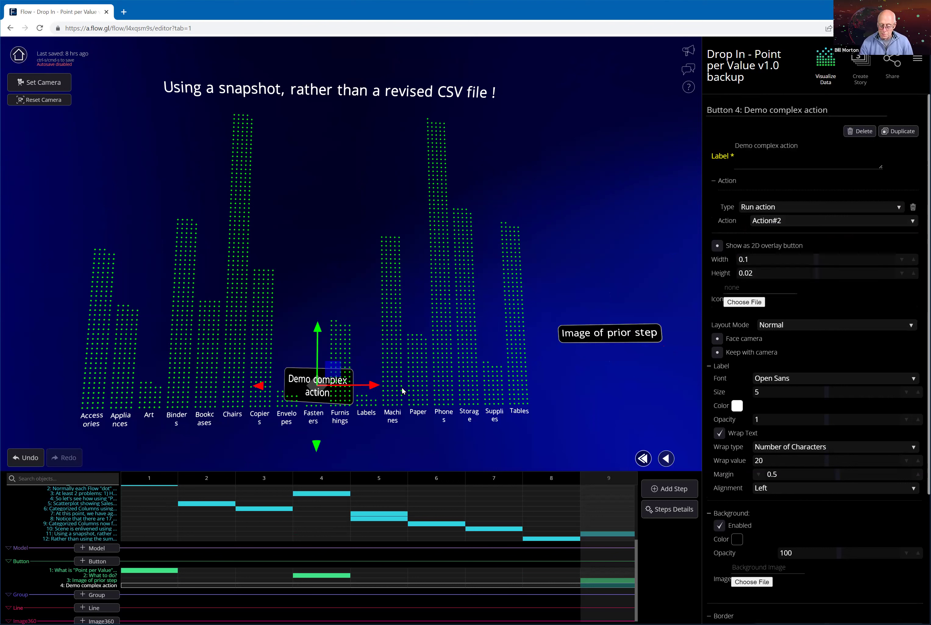
- Place the button below Image of prior step, enable Face camera, and save the flow
left_click_drag(561, 419, 650, 417)
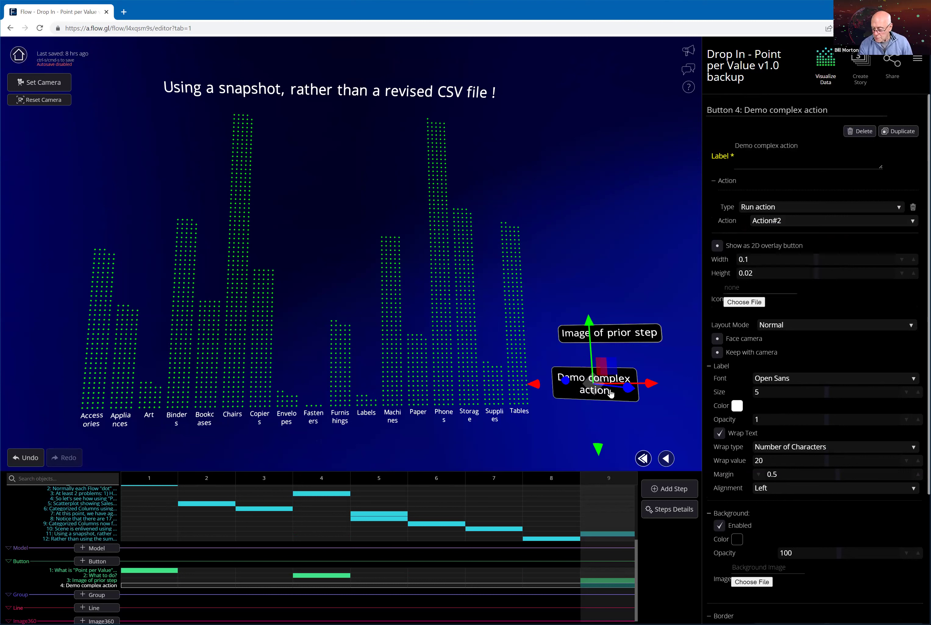
left_click(716, 340)
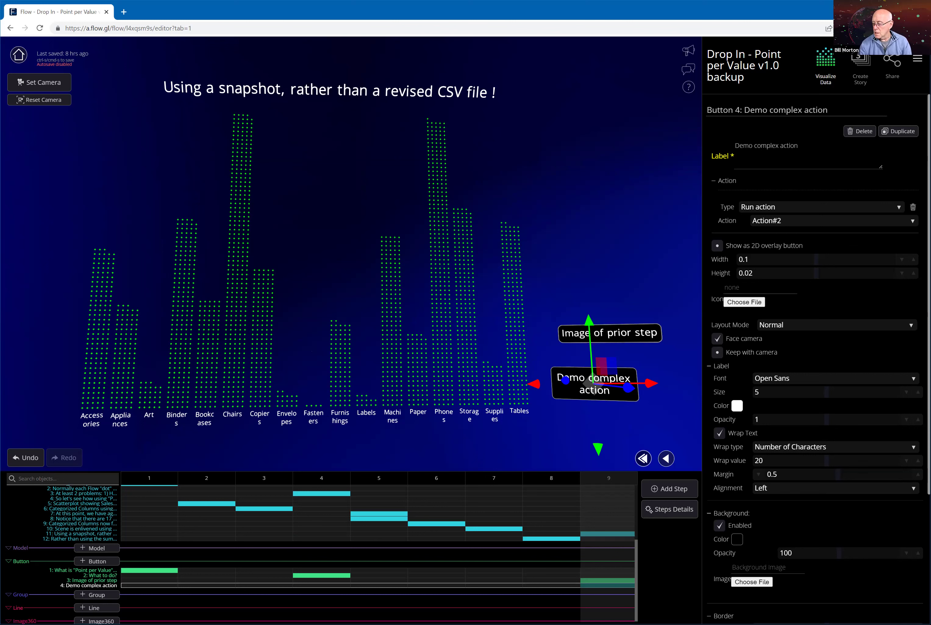
left_click(917, 58)
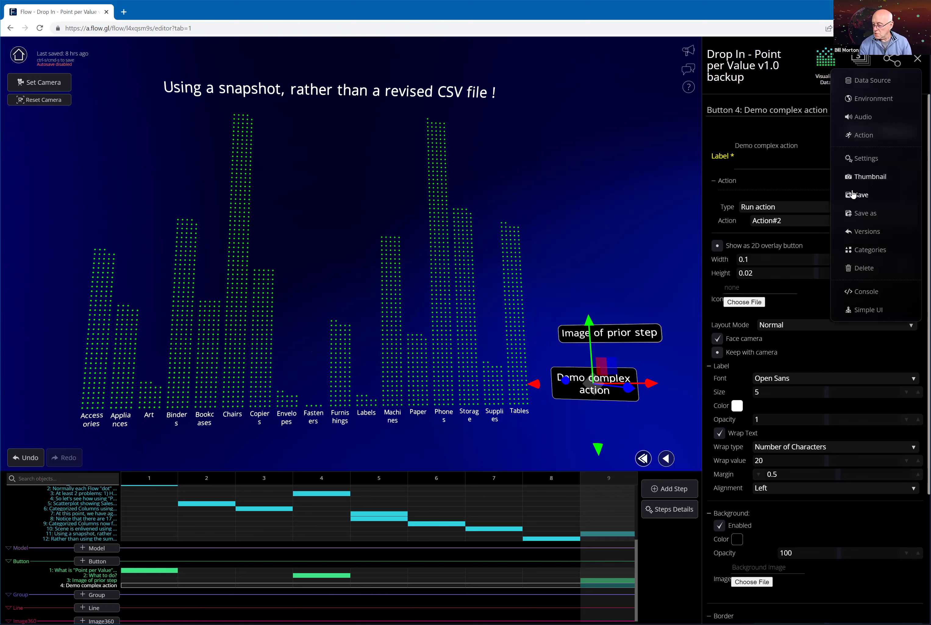
left_click(853, 194)
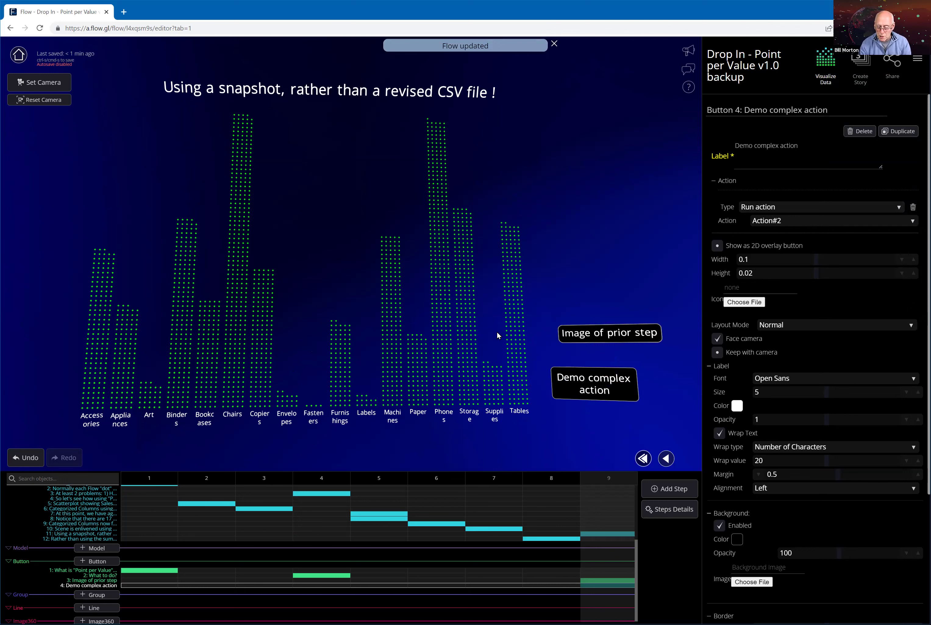
- Try the Demo complex action button, then reload the editor to load the saved Point per Value flow
left_click(613, 391)
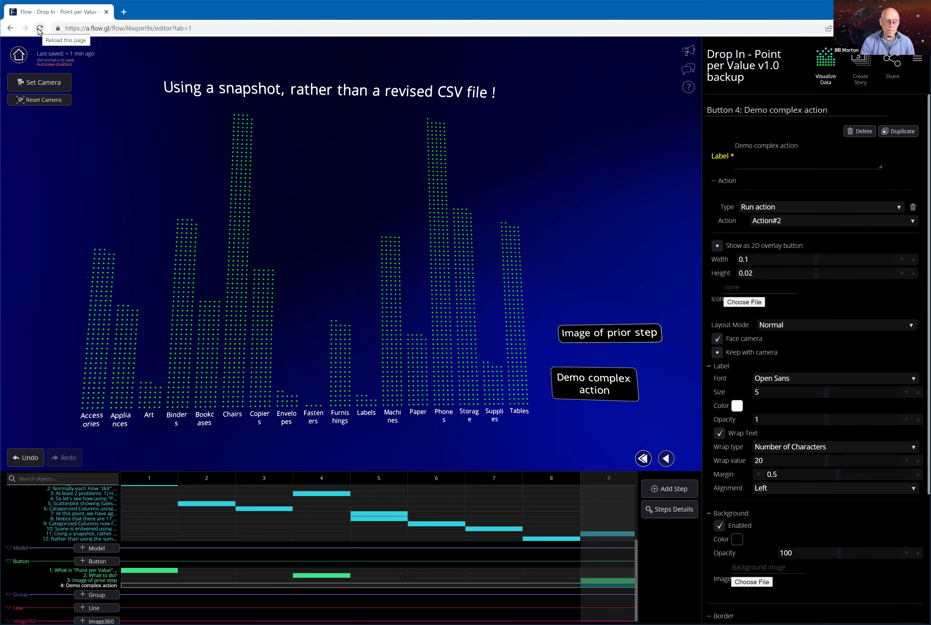
key("F5")
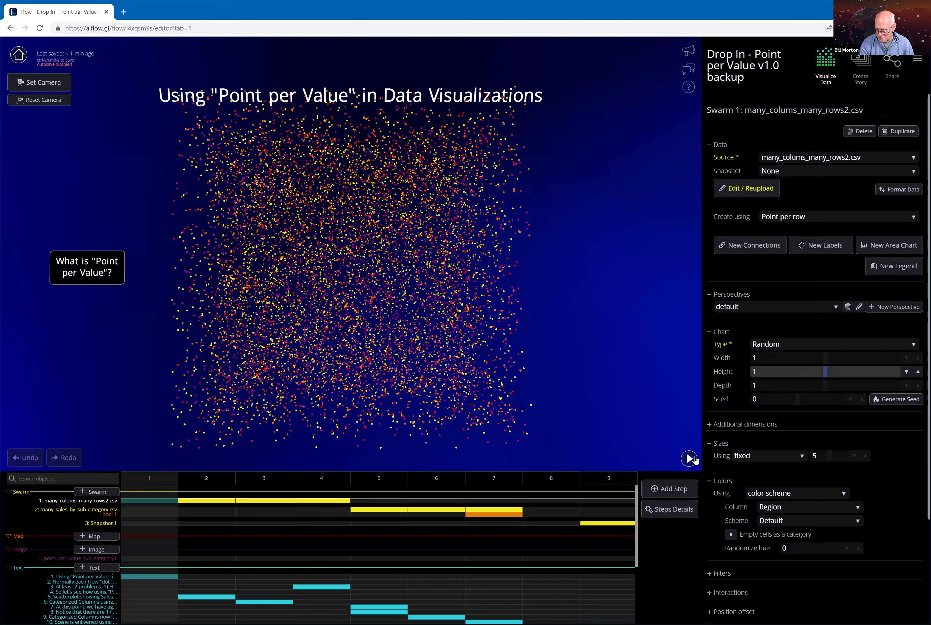
- Advance to step 9 and run Demo complex action to hide, delay and re-show the sub-category columns
left_click(688, 457)
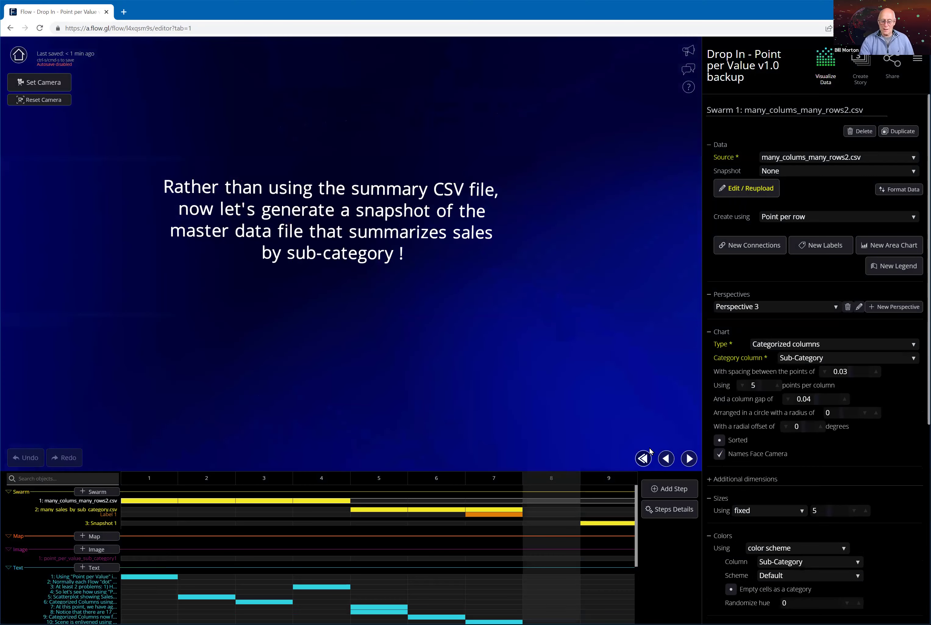
left_click(663, 457)
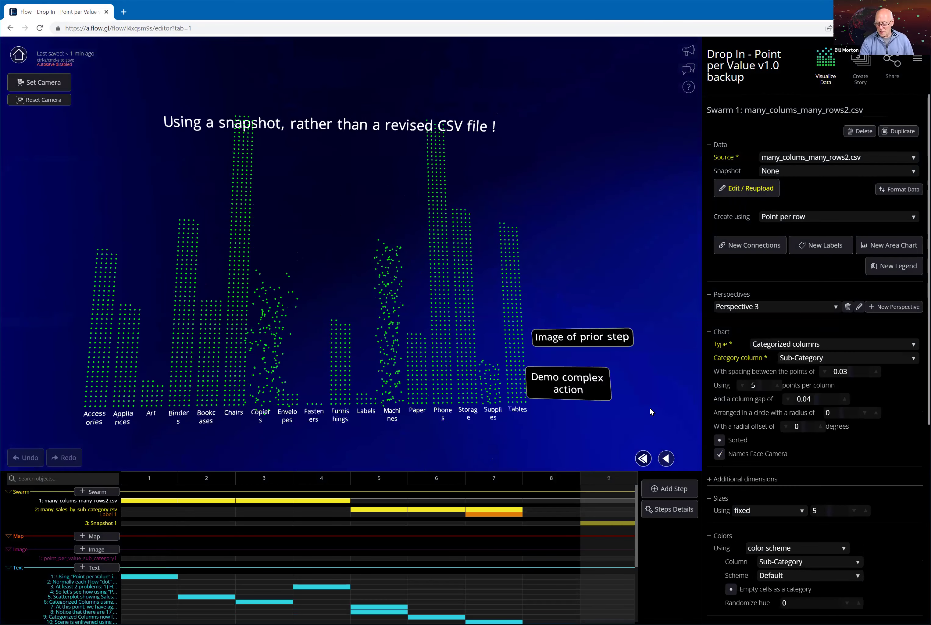
left_click(601, 389)
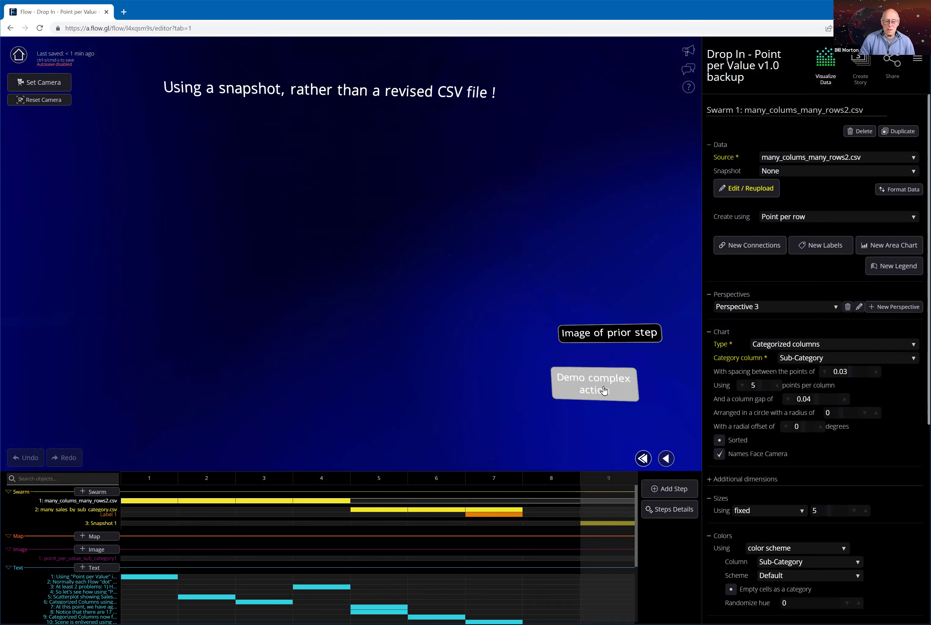